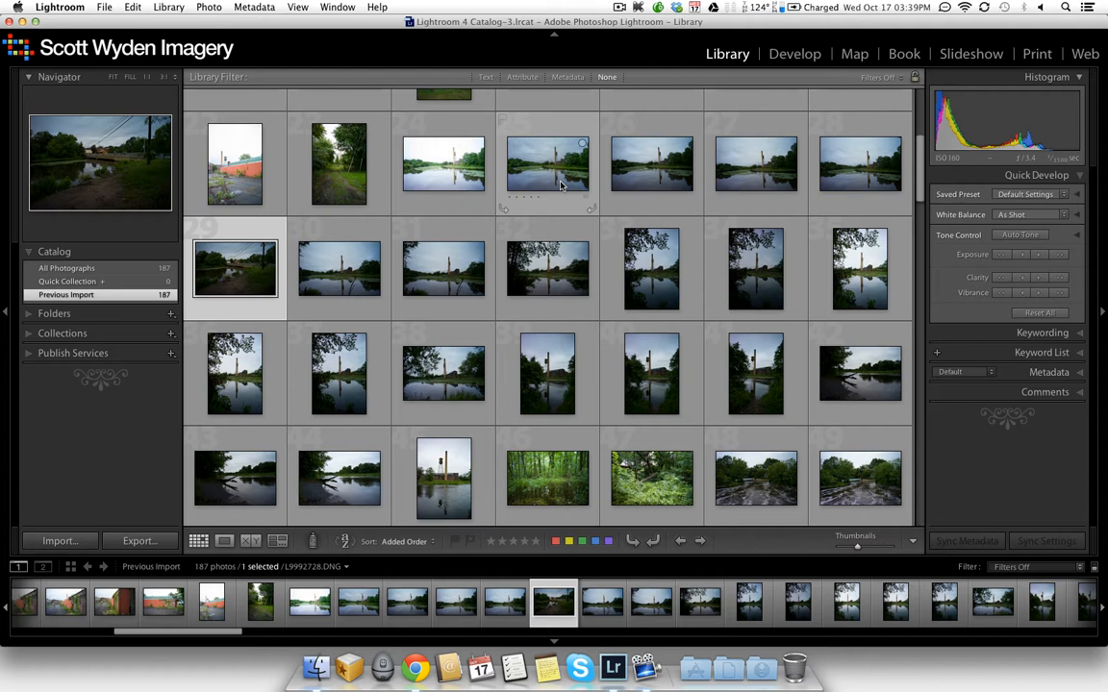
Step: Rate the selected photo L9992728.DNG, trying two and five stars before settling on three stars
key("2")
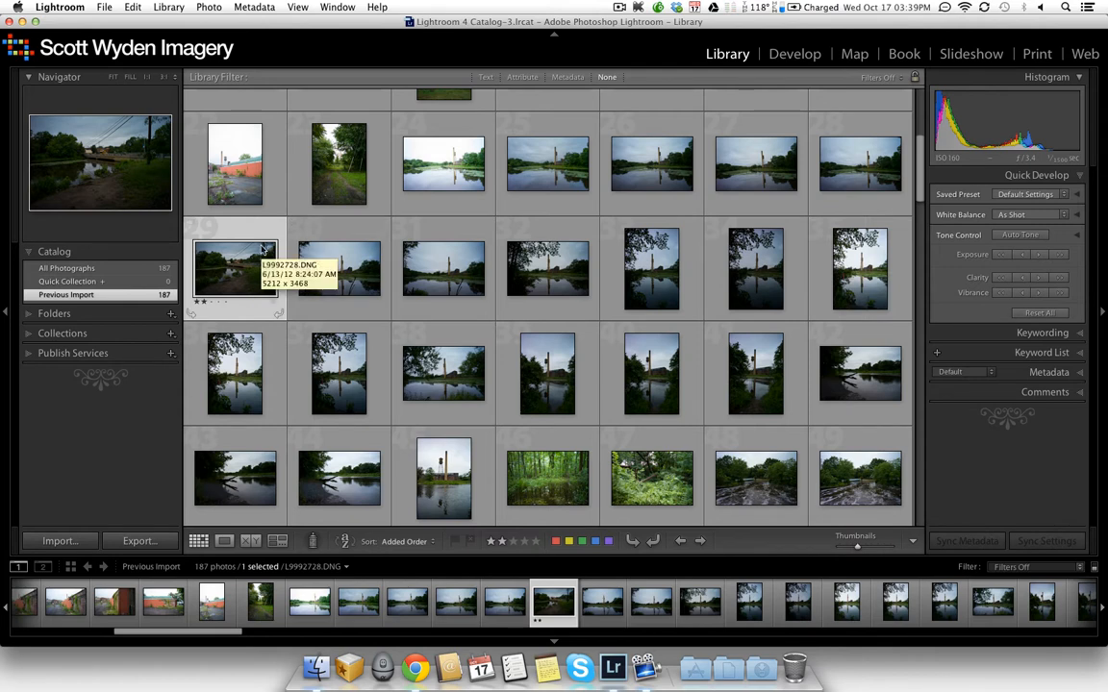
key("5")
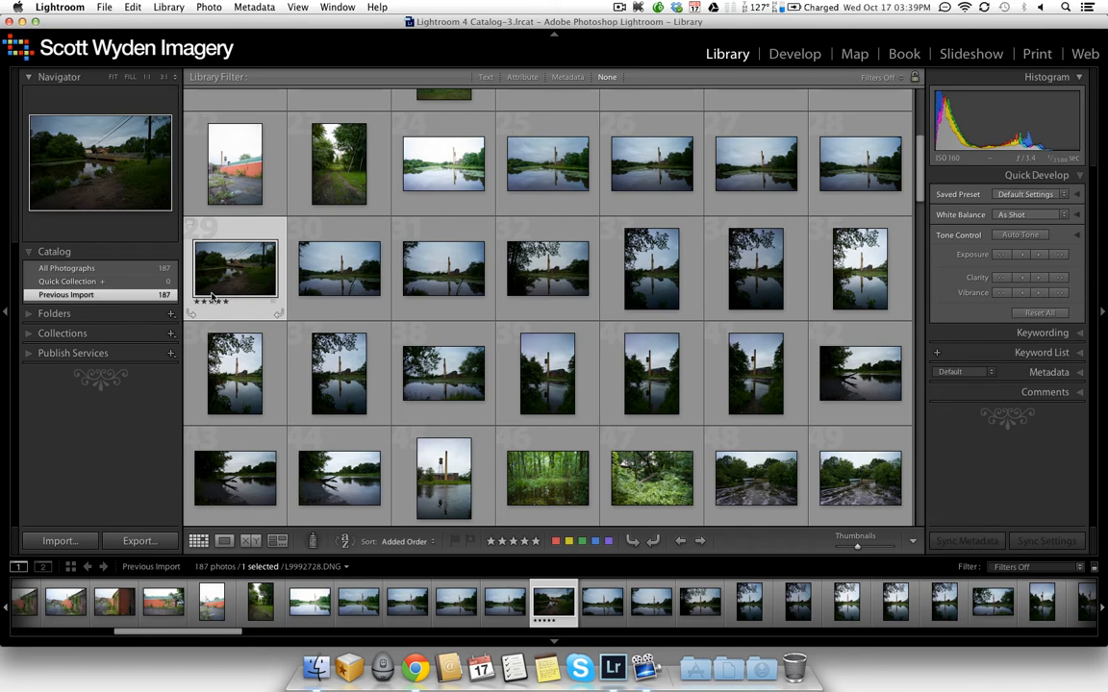
key("3")
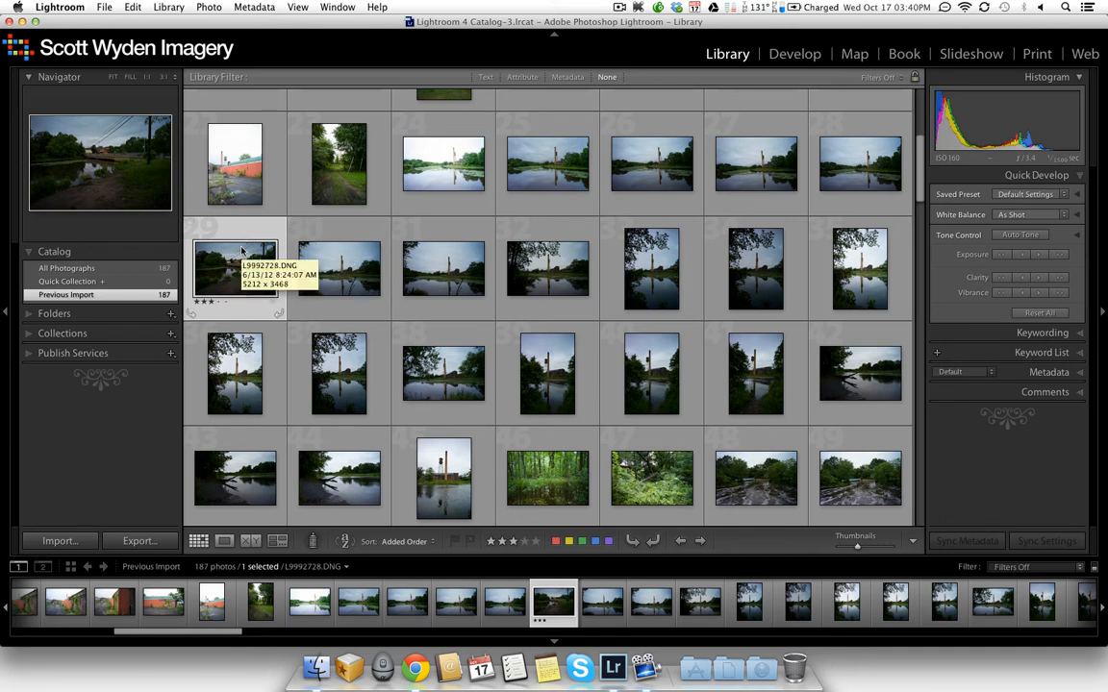
Step: Open the photo for developing and raise its exposure to +1.10
key("d")
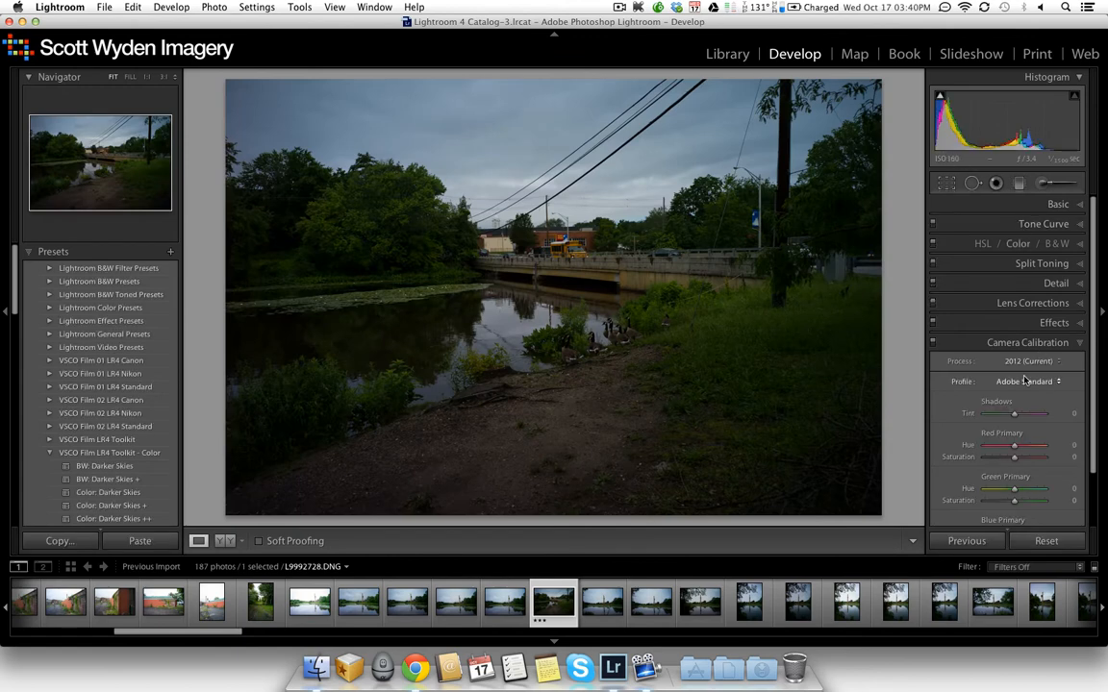
scroll(1024, 381, "down", 3)
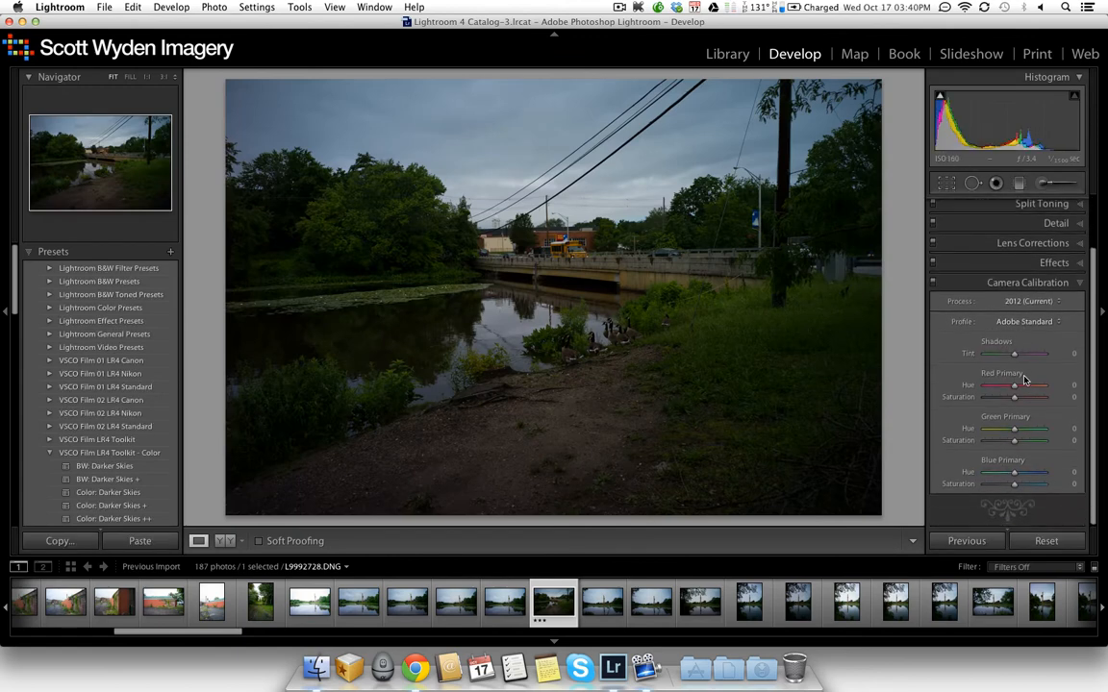
scroll(1039, 356, "up", 3)
left_click(1053, 223)
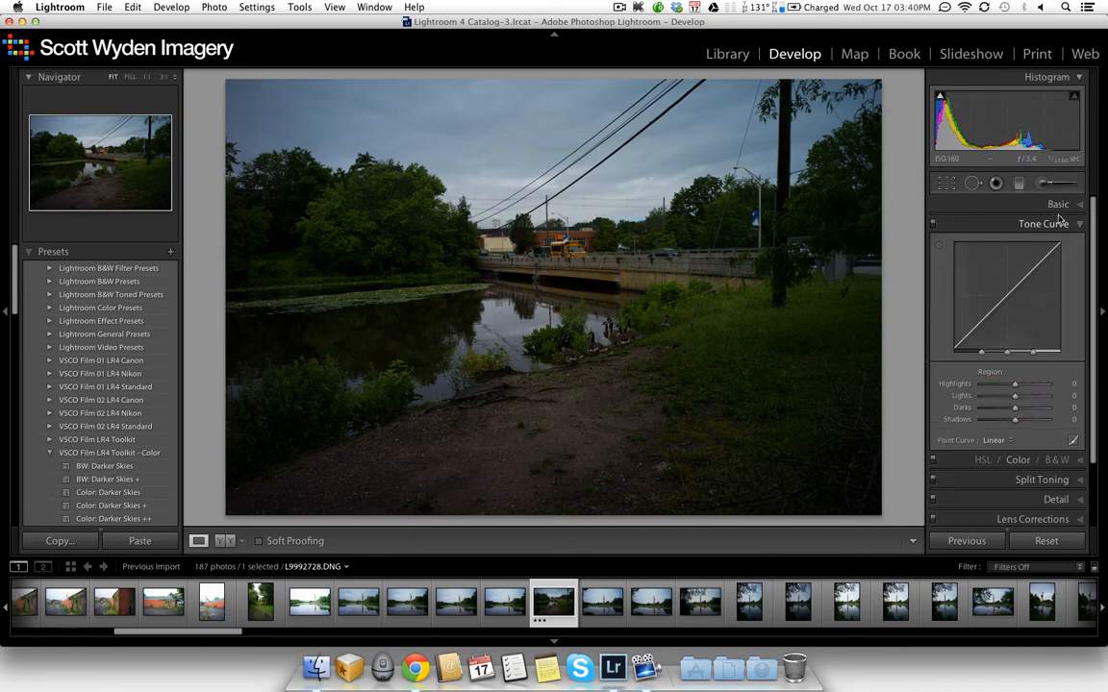
left_click(1059, 205)
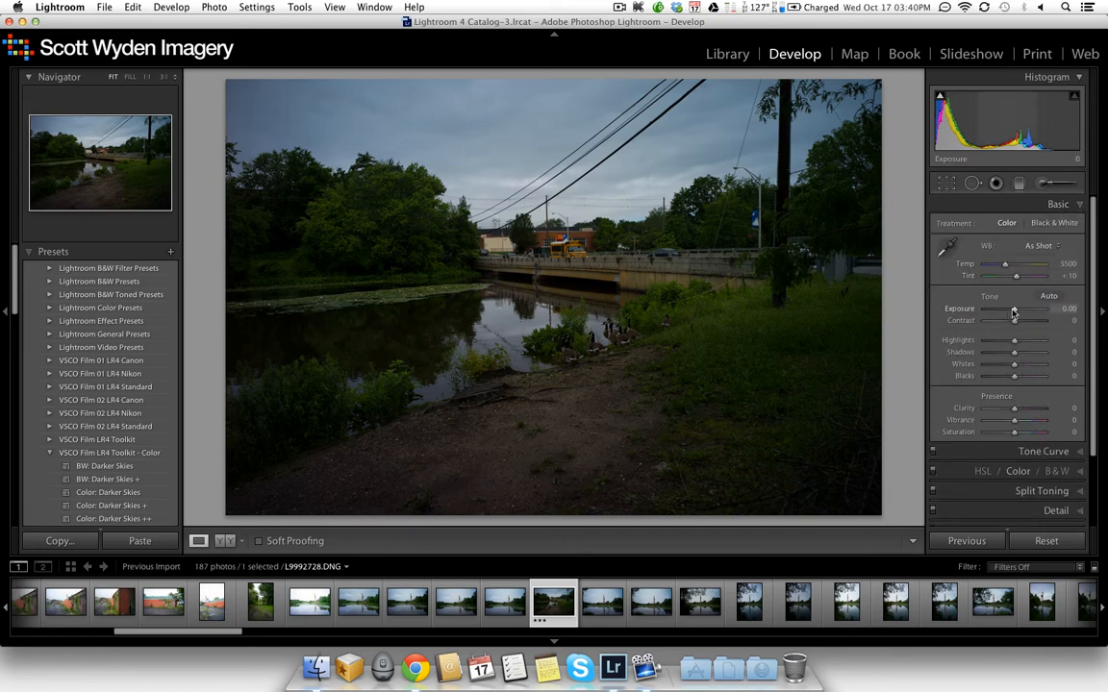
left_click_drag(1012, 313, 1019, 308)
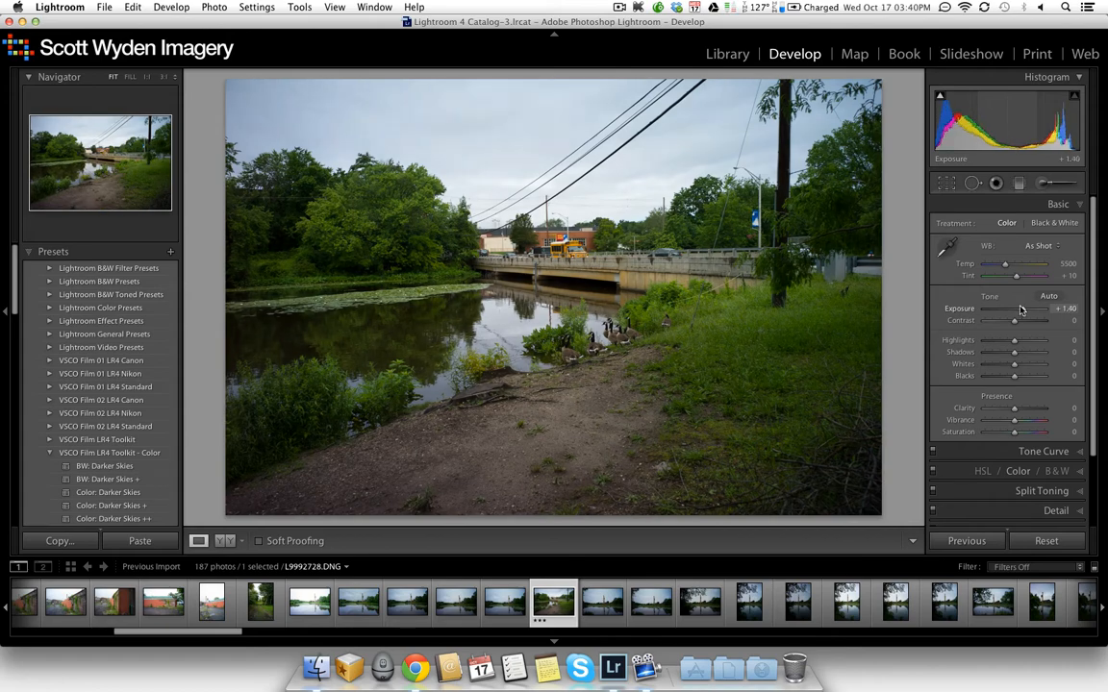
left_click_drag(1020, 309, 1018, 310)
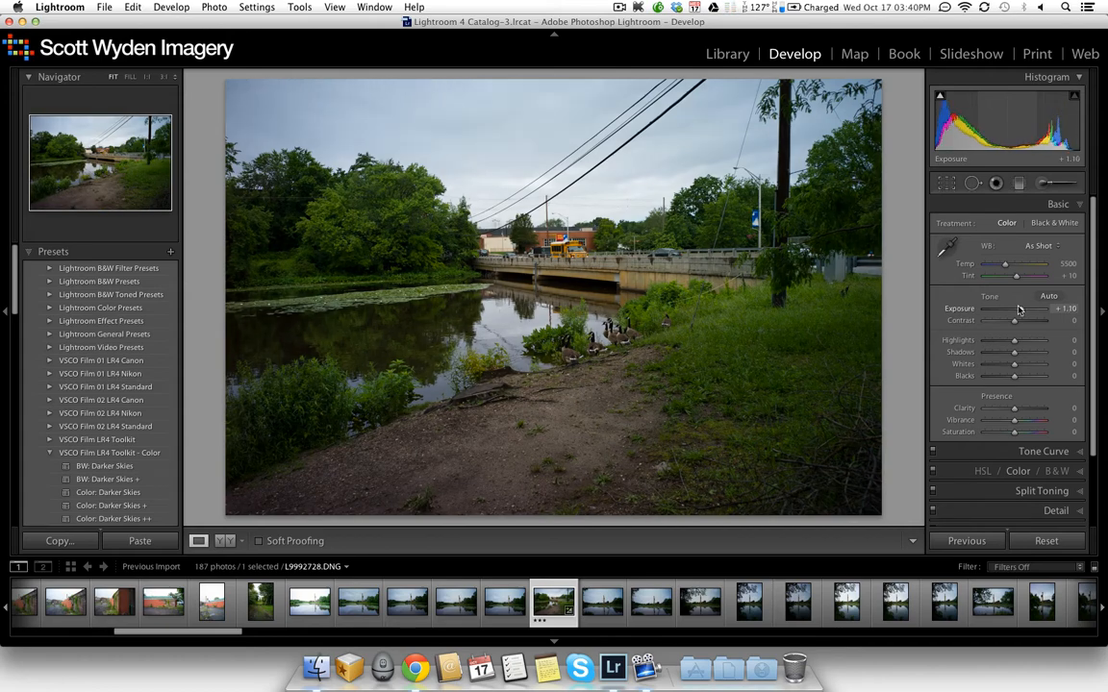
Step: Send the photo to Perfect Photo Suite 7 as a copy with Lightroom adjustments
right_click(766, 242)
mouse_move(840, 336)
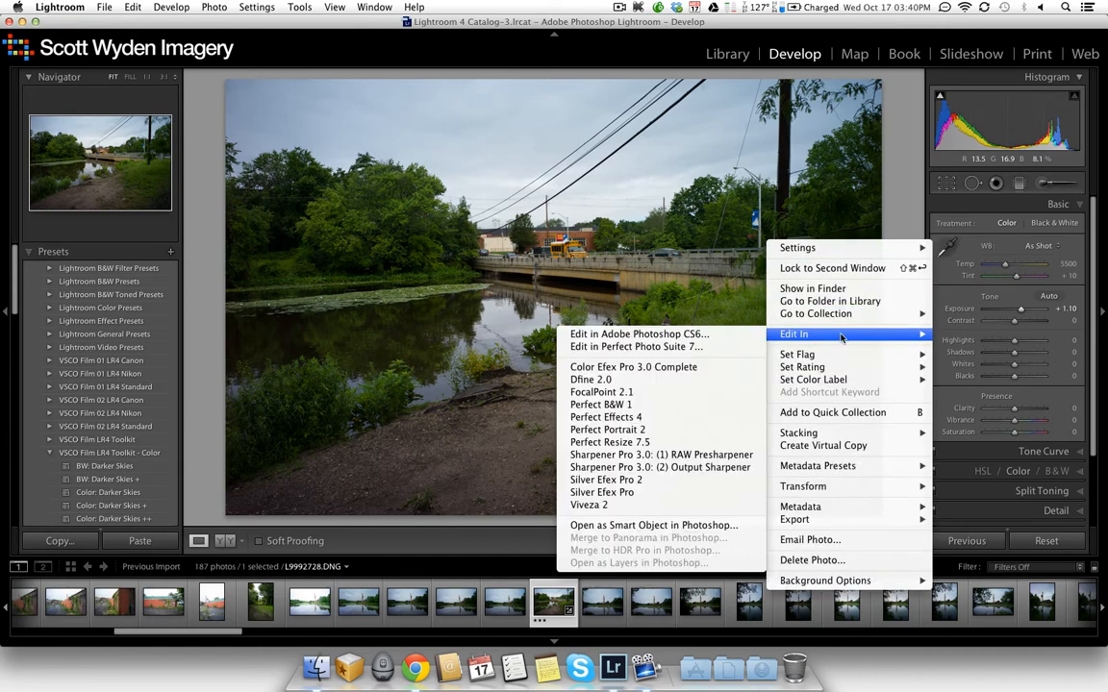
left_click(742, 347)
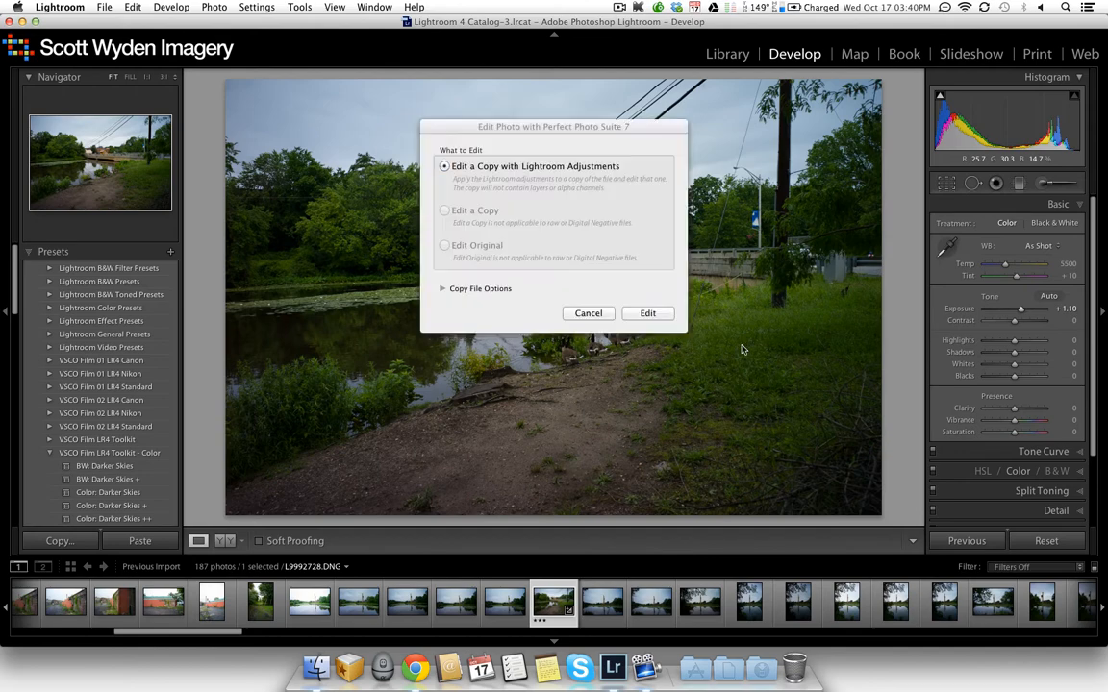
key("Return")
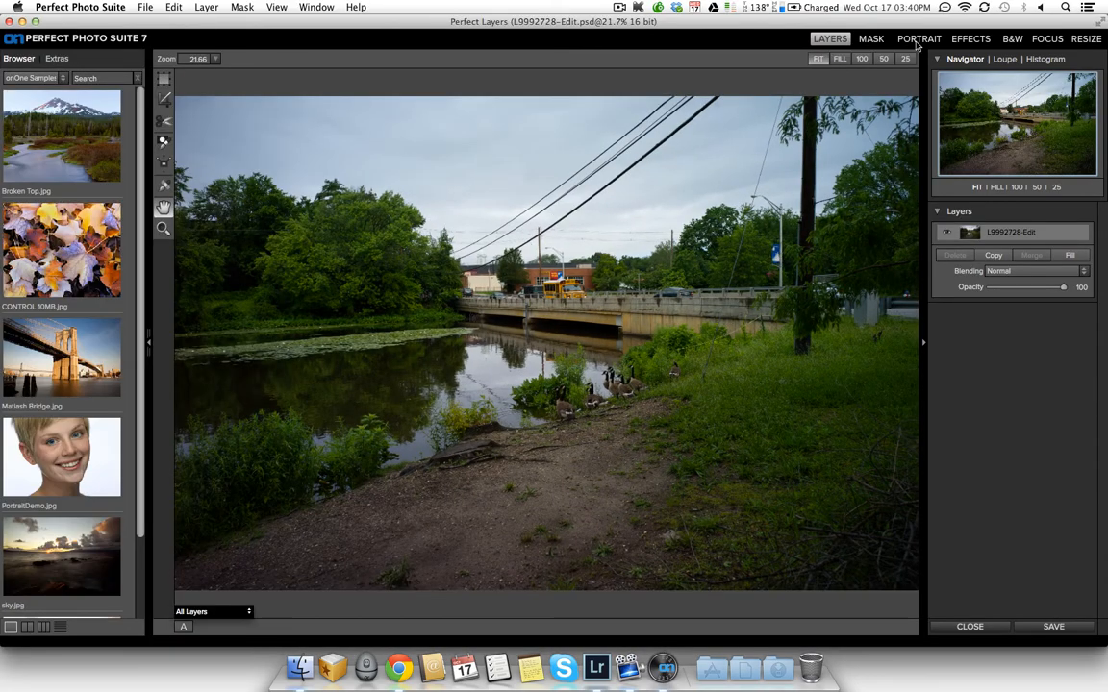
Step: Apply the favorite effect Orton Hears a Who to the photo in Perfect Effects and reduce its amount to 71
left_click(970, 40)
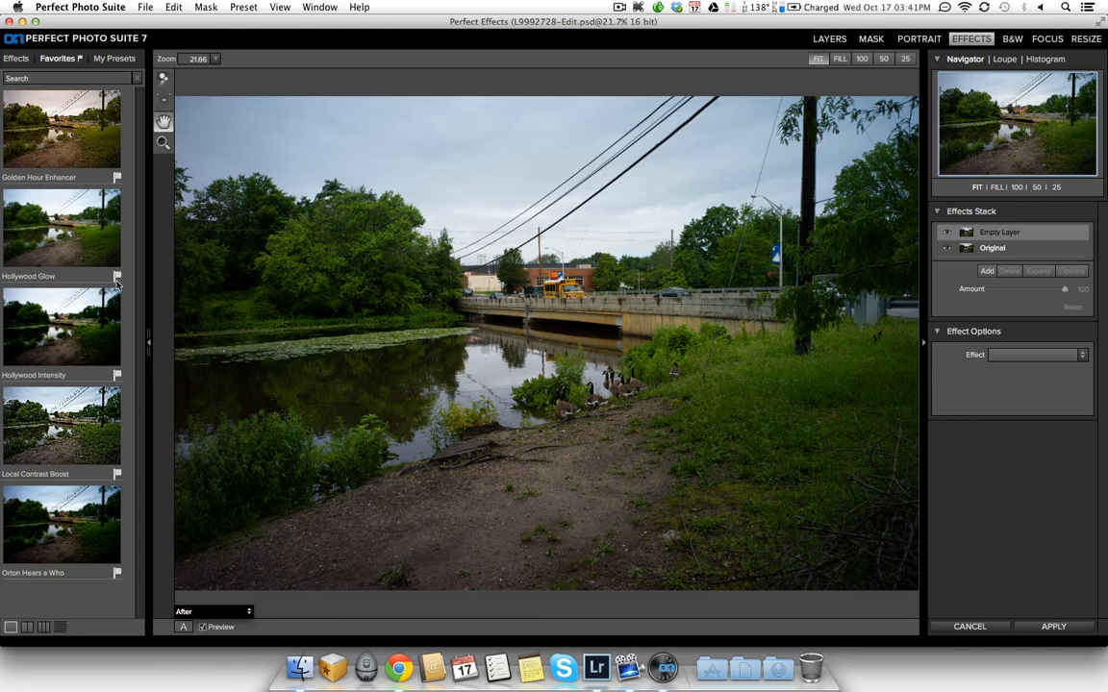
left_click(17, 54)
scroll(44, 154, "down", 3)
scroll(46, 154, "up", 3)
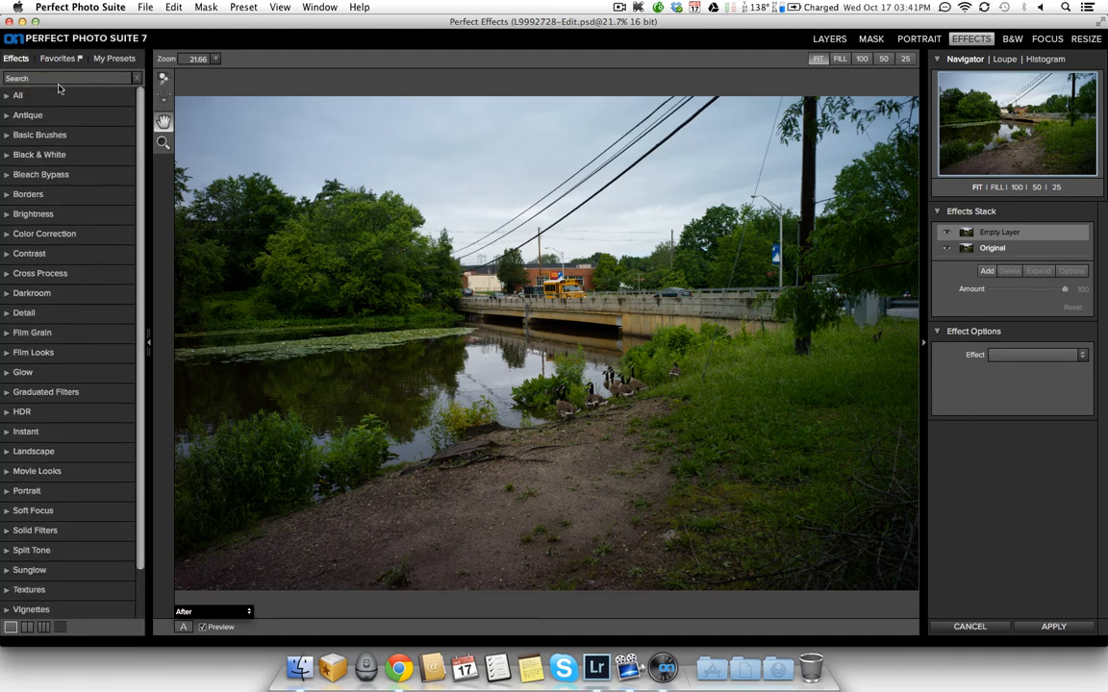
left_click(58, 59)
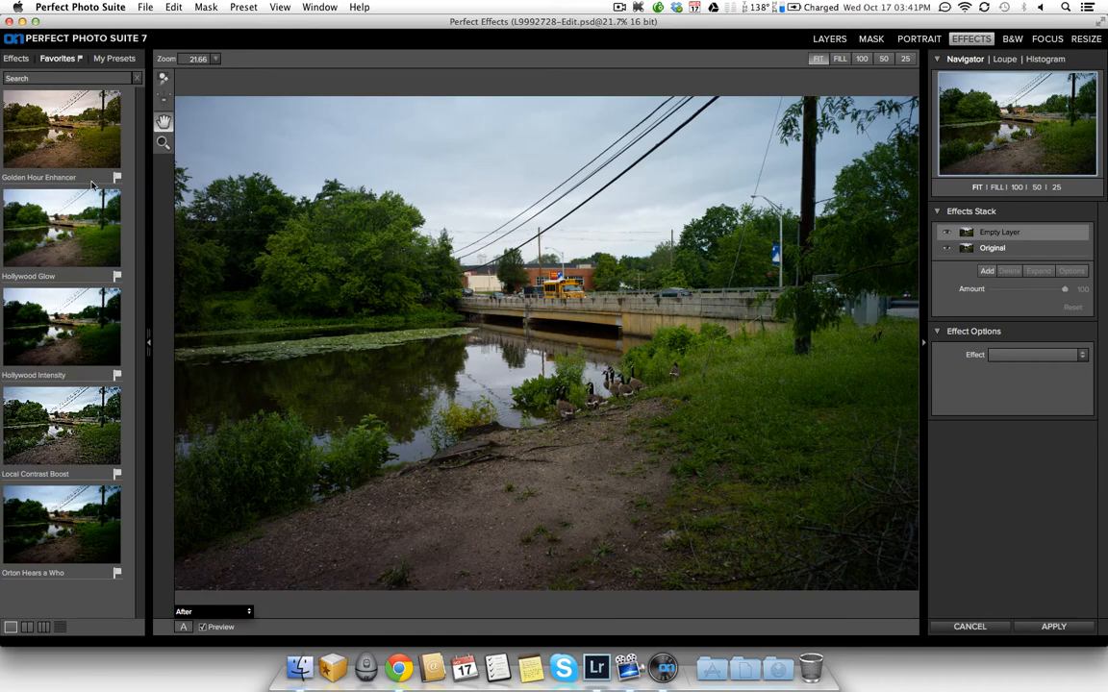
left_click(74, 499)
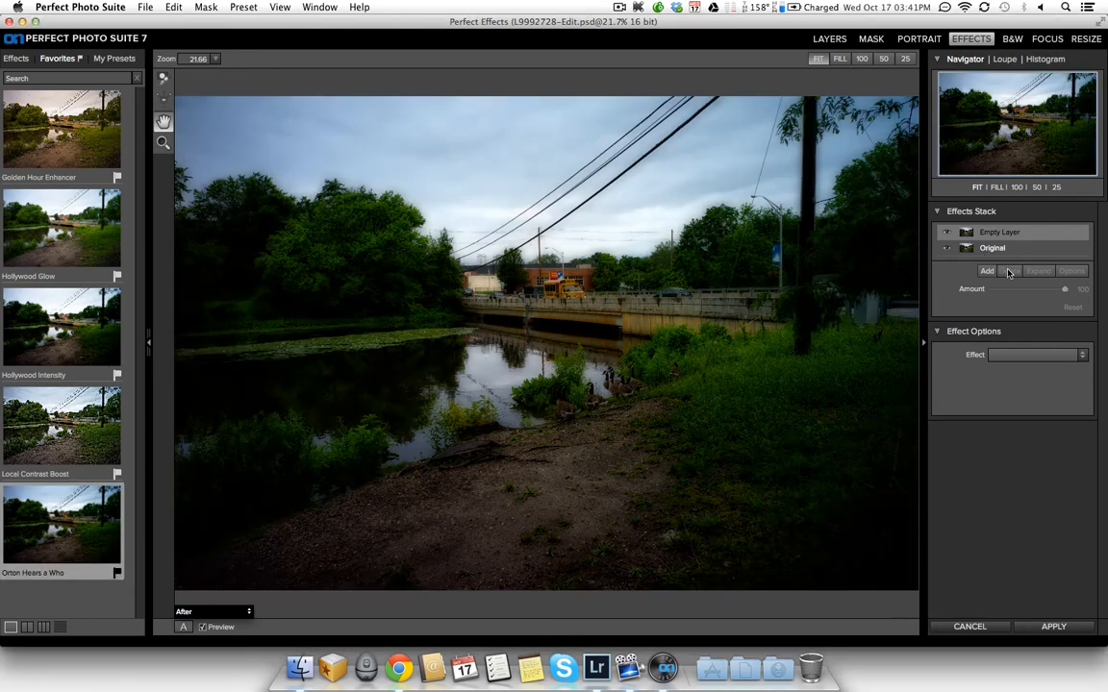
left_click_drag(1063, 292, 1042, 294)
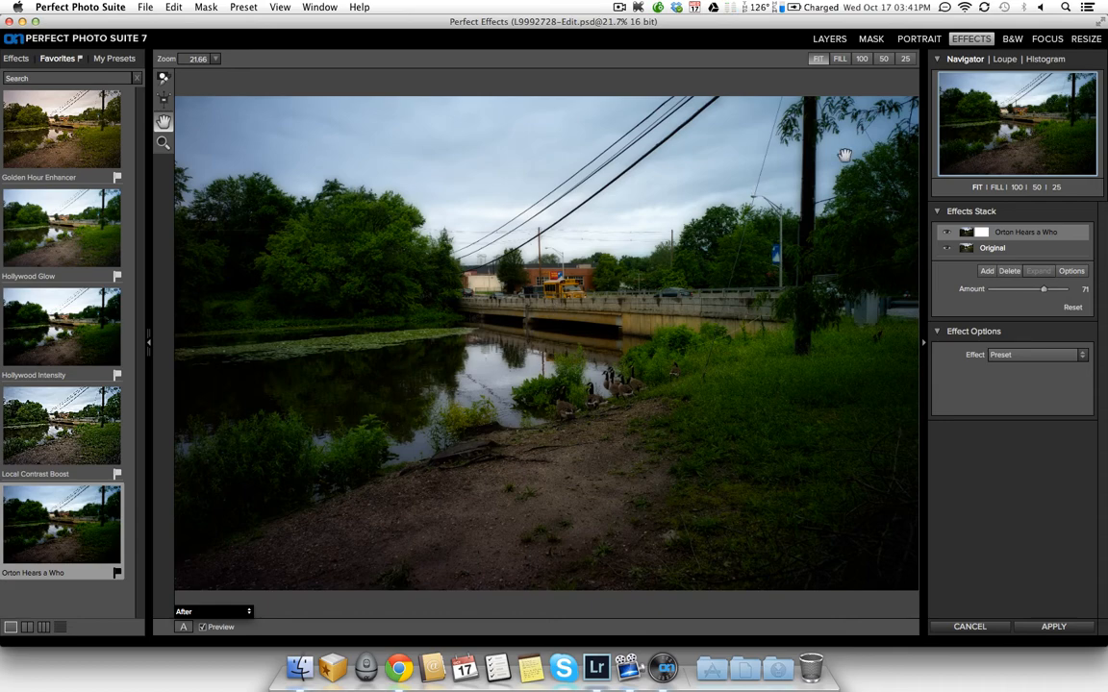
Step: Switch the photo to Perfect B&W and review the presets in the 21st Century Modern Digital and Hint of Color categories
left_click(1014, 39)
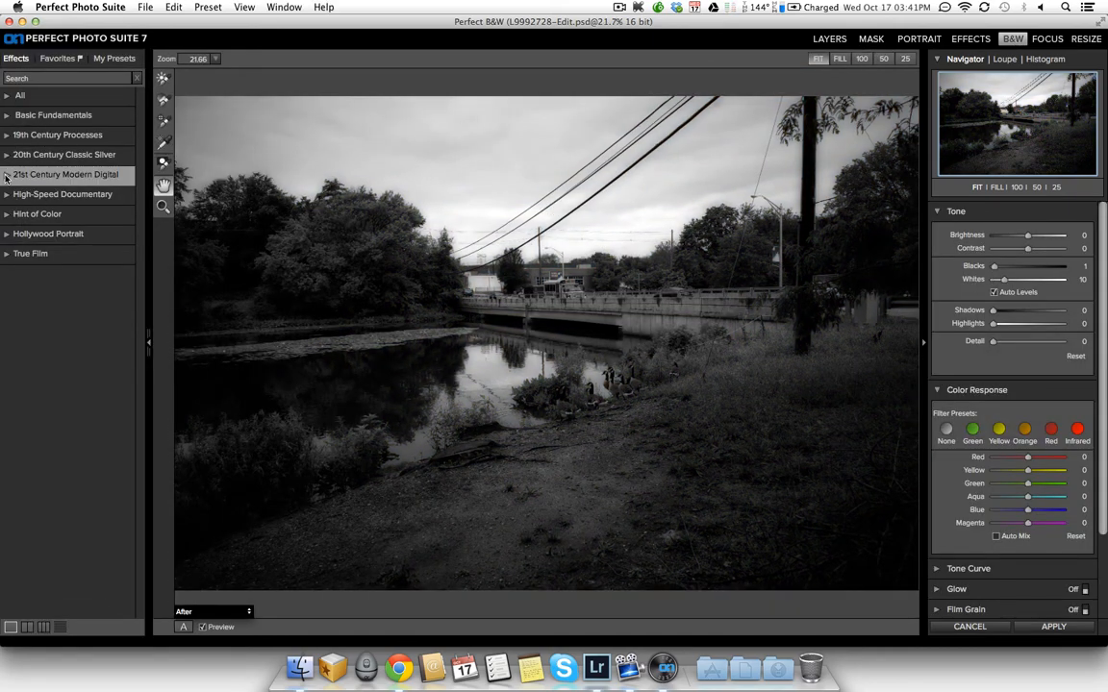
left_click(14, 175)
scroll(17, 180, "down", 5)
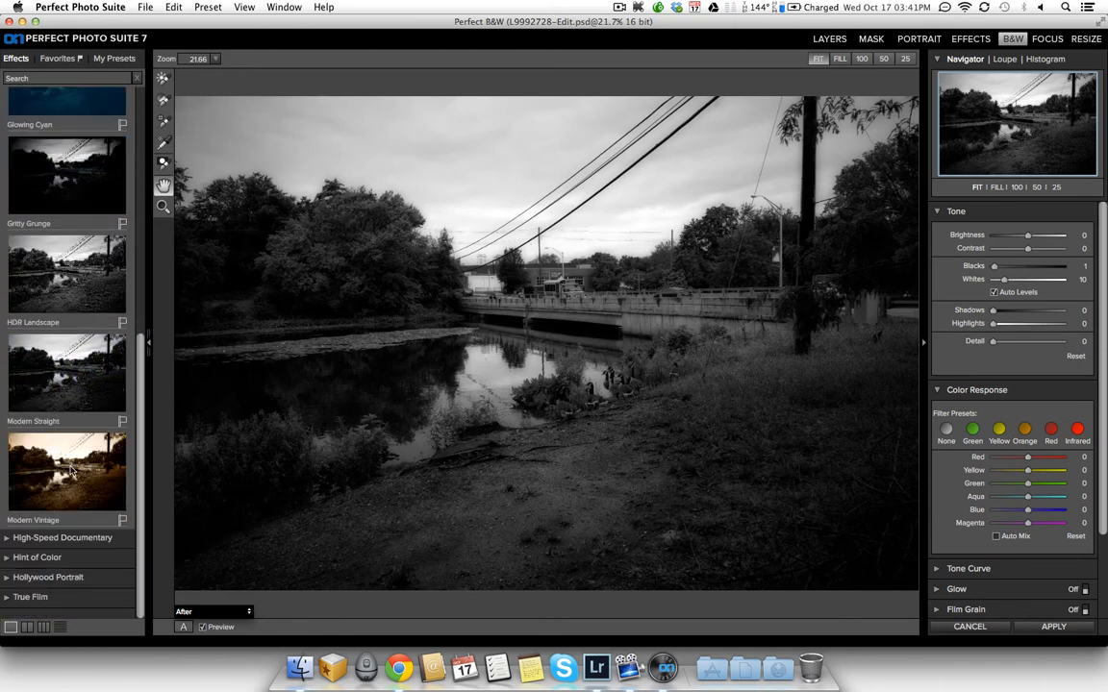
scroll(67, 356, "up", 2)
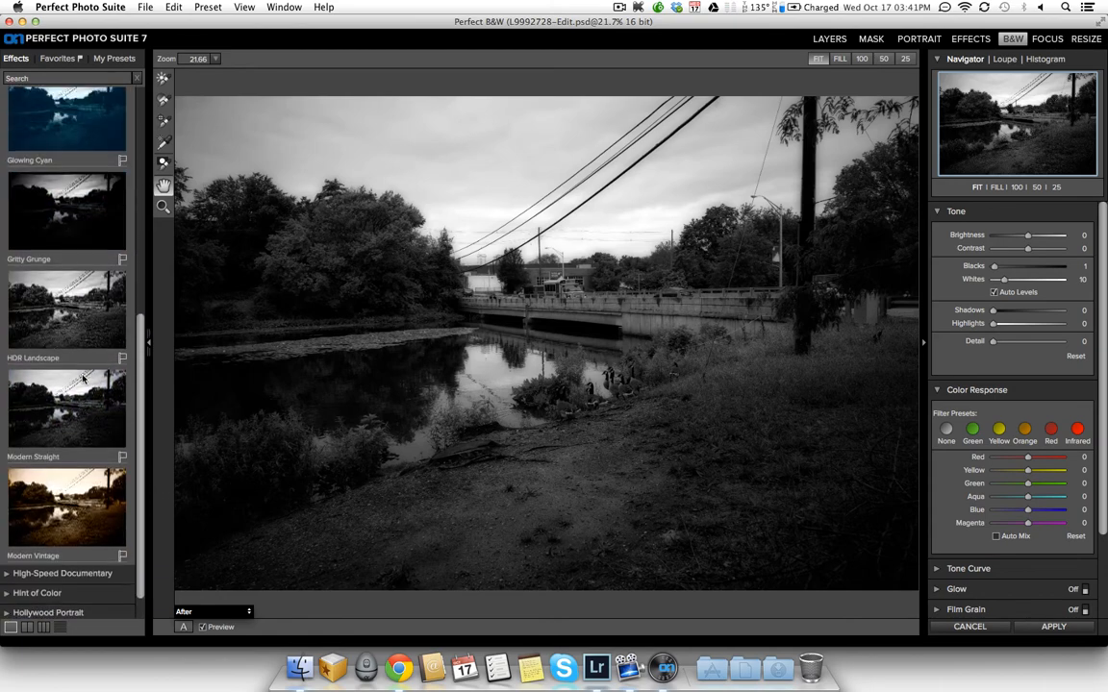
scroll(45, 383, "up", 6)
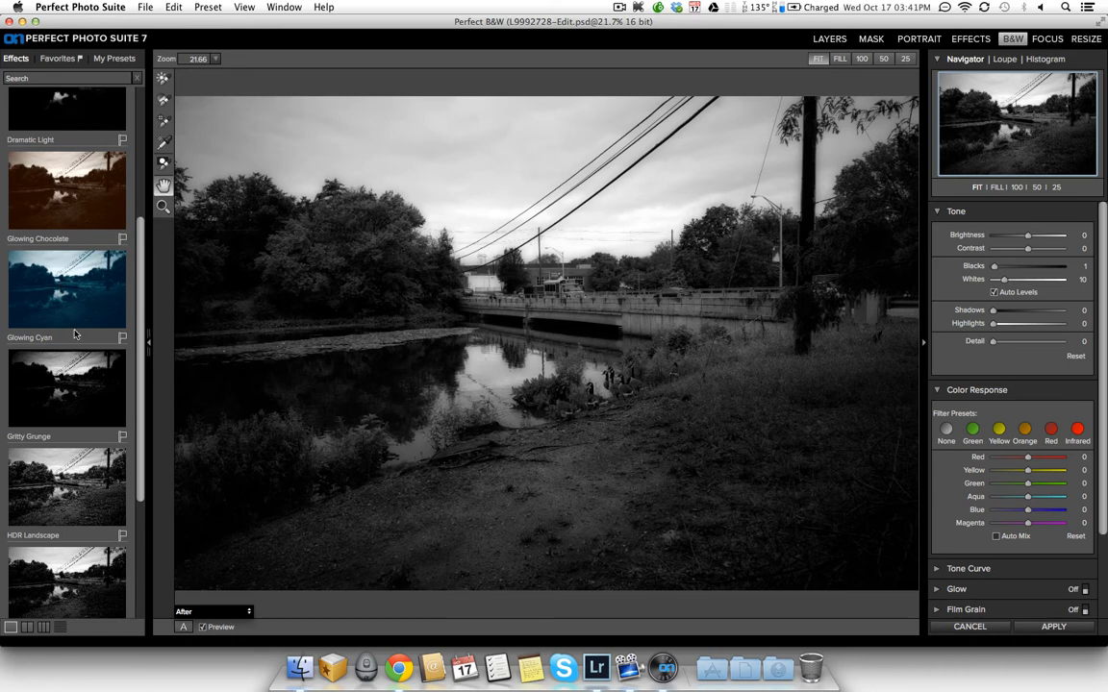
scroll(68, 344, "up", 8)
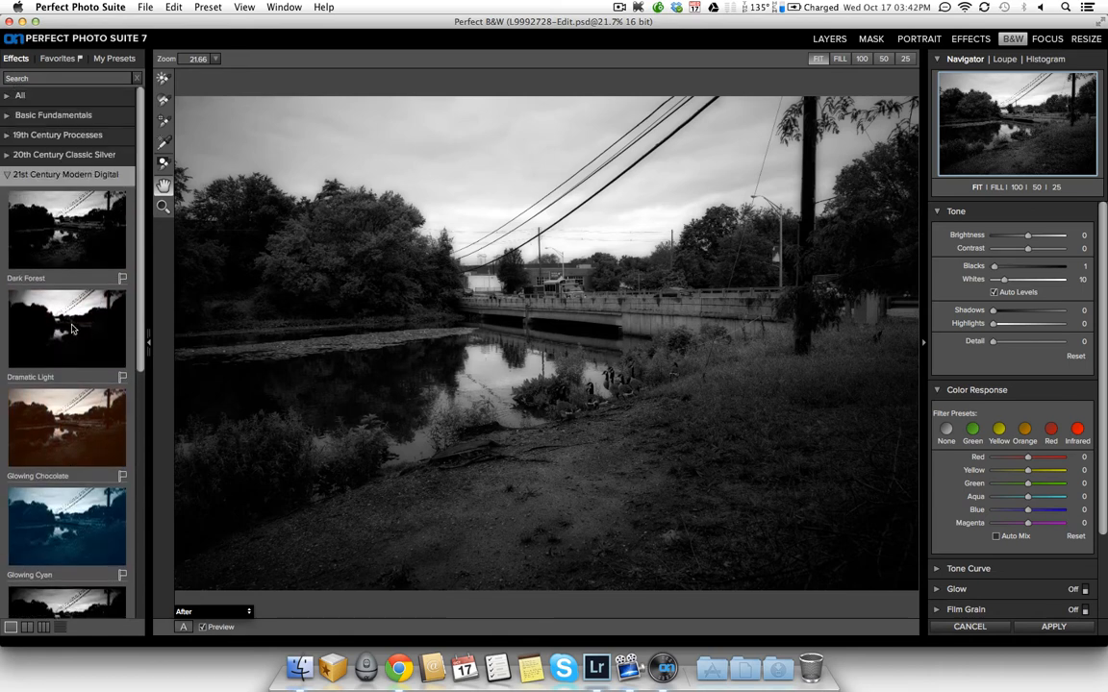
left_click(8, 175)
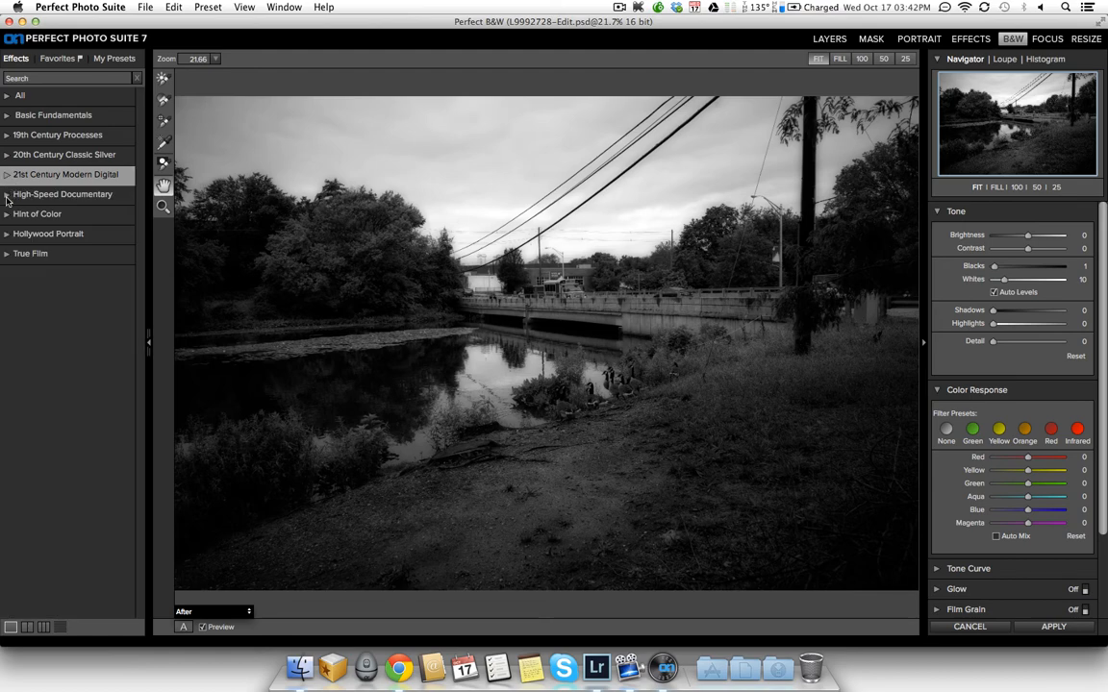
left_click(6, 213)
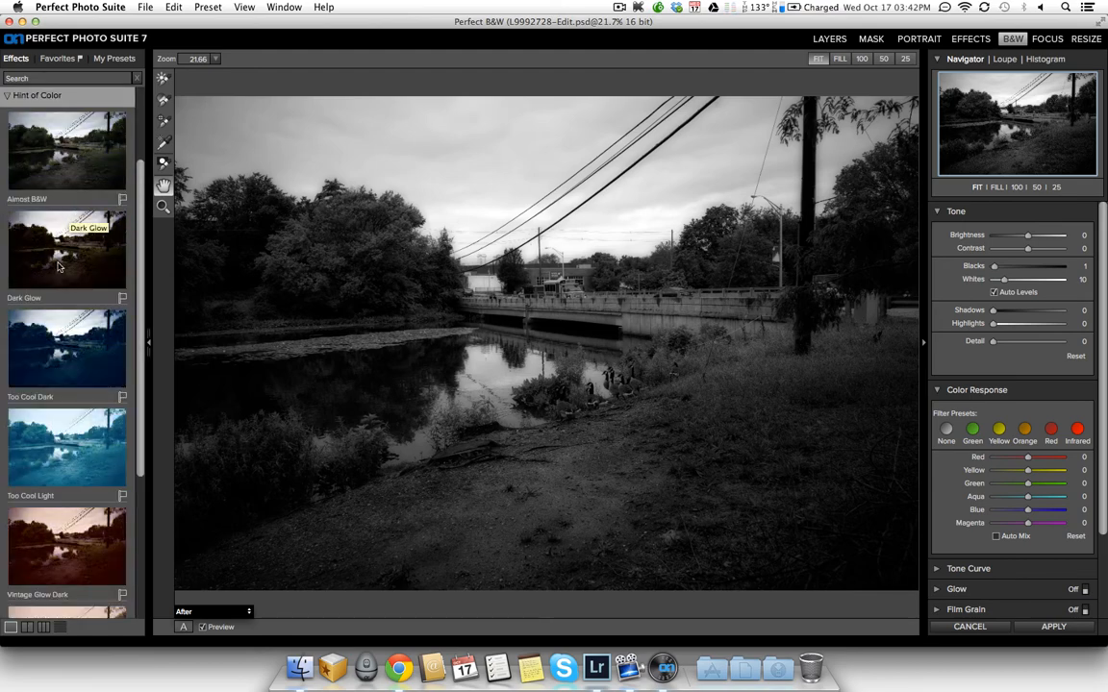
scroll(62, 278, "down", 5)
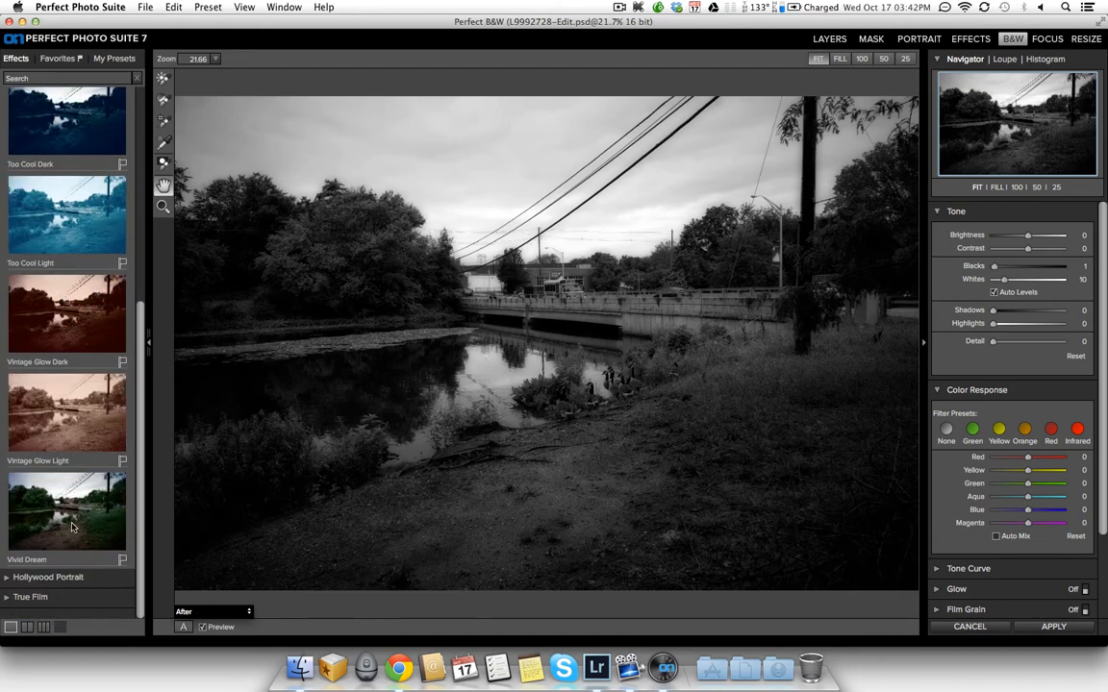
scroll(66, 473, "up", 7)
scroll(96, 327, "up", 1)
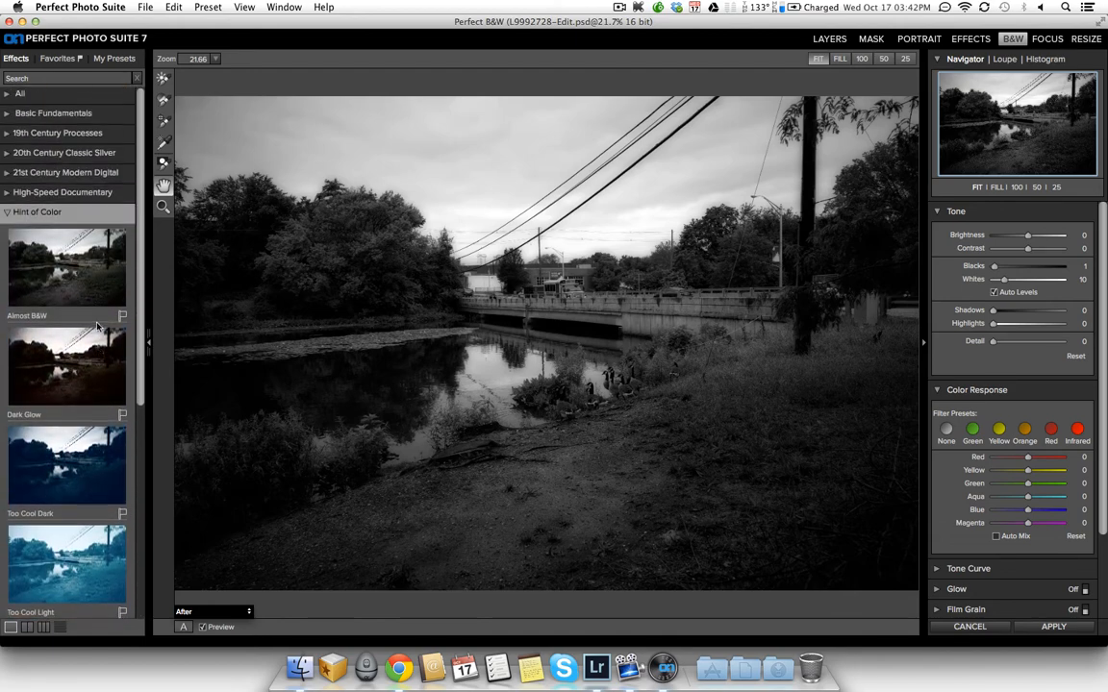
left_click(7, 213)
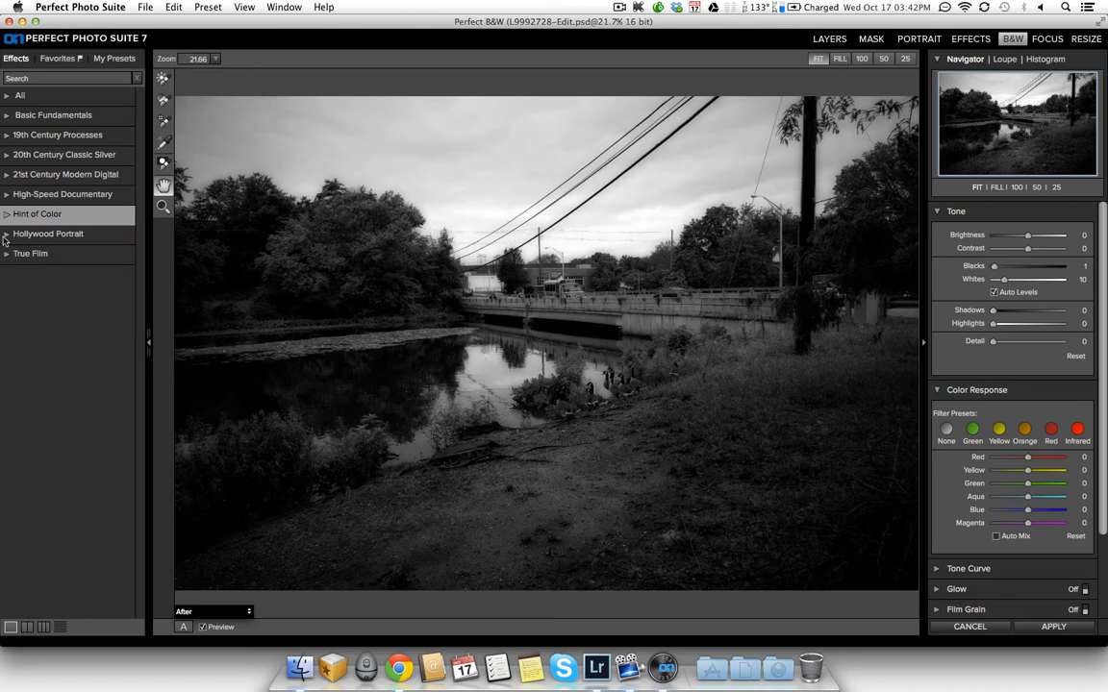
Step: Apply the Rugged preset from the Hollywood Portrait category to the photo
left_click(7, 234)
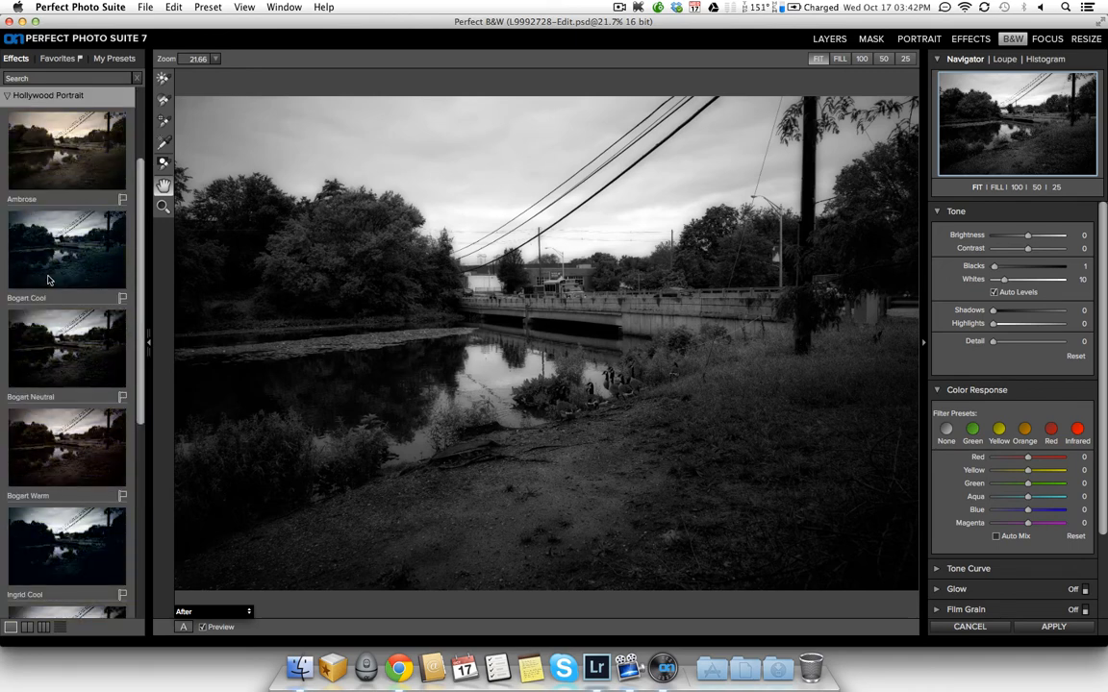
scroll(48, 280, "down", 5)
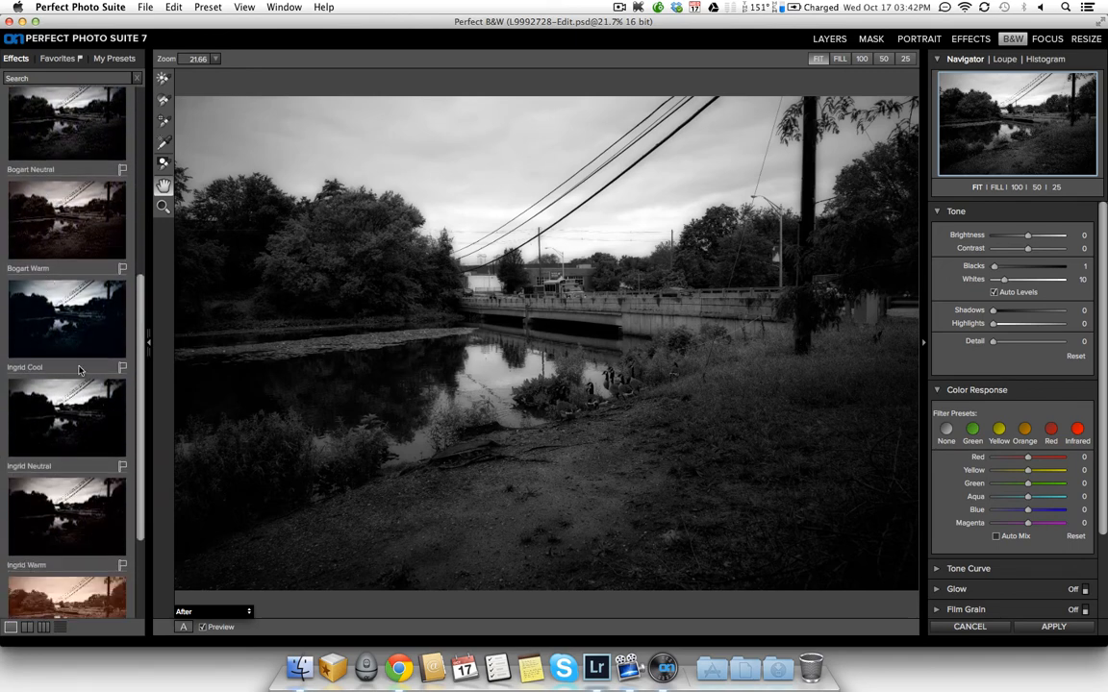
scroll(73, 335, "down", 4)
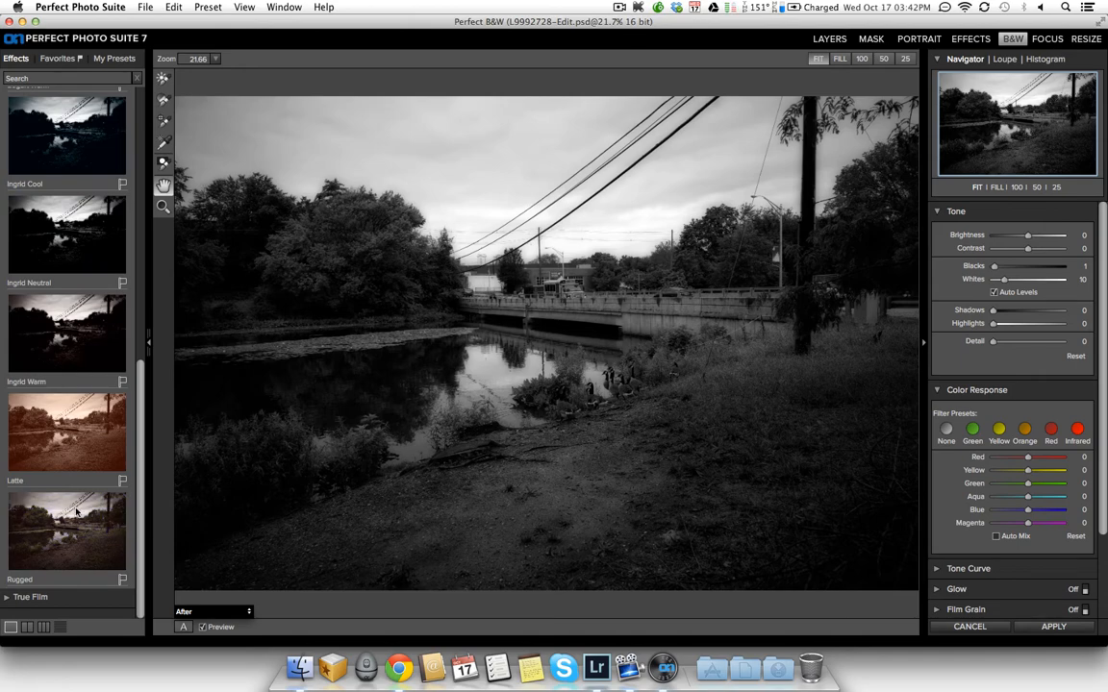
left_click(76, 513)
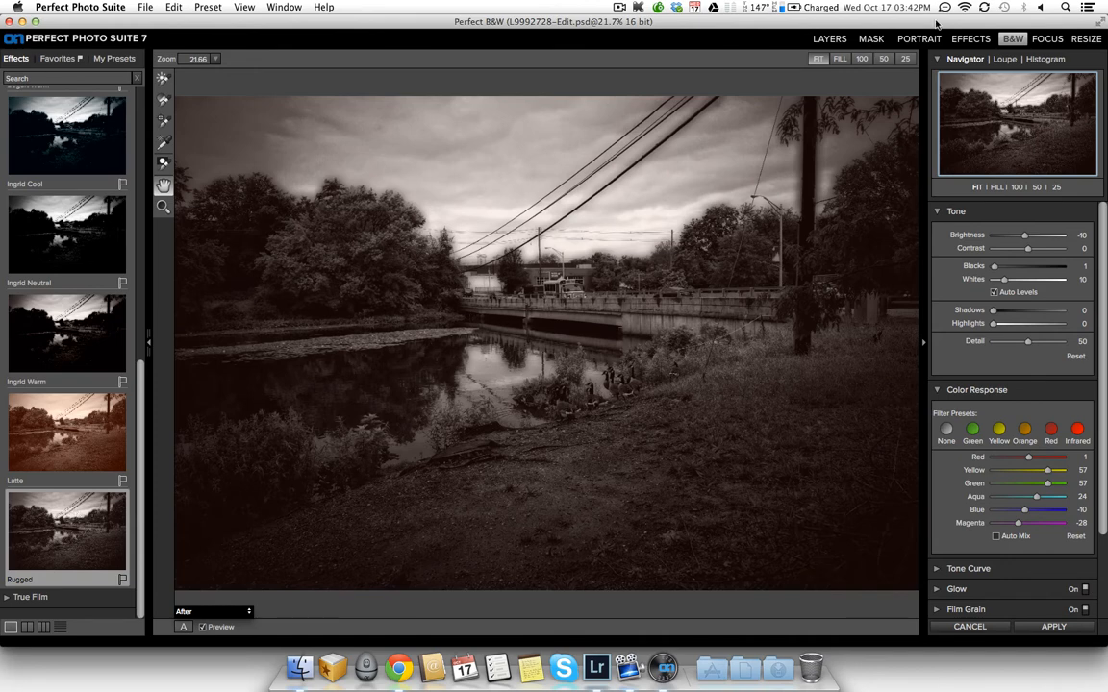
Step: Open the photo in FocalPoint, position the planar FocusBug over the bus on the bridge and compare the blur with the preview off and on
left_click(1044, 40)
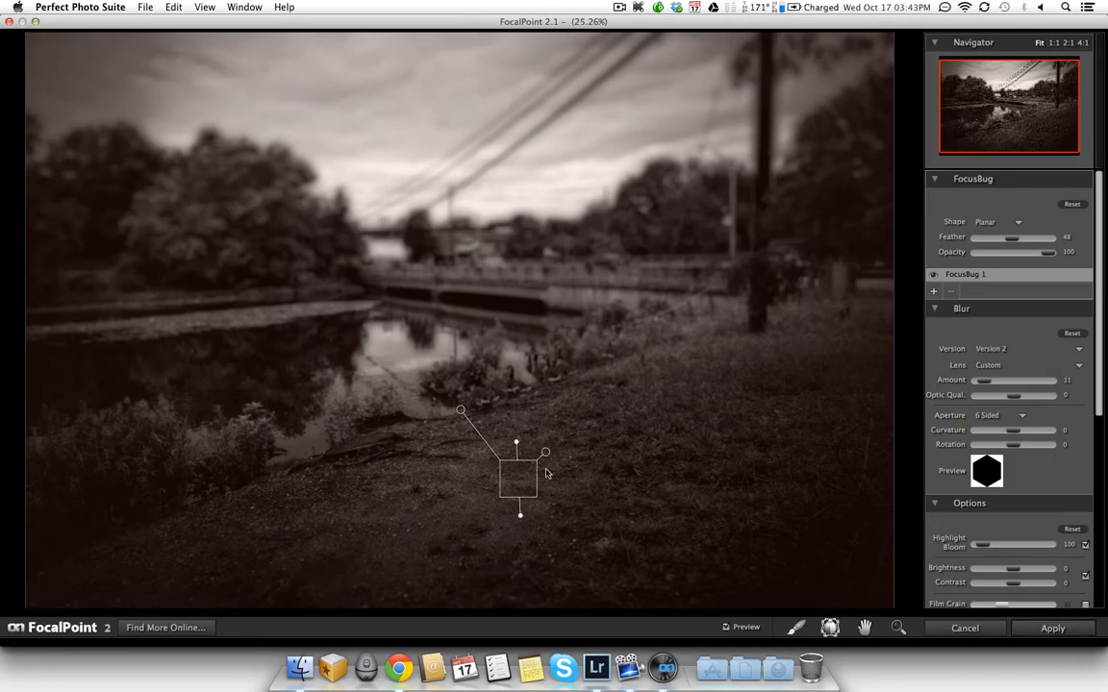
left_click_drag(515, 476, 506, 255)
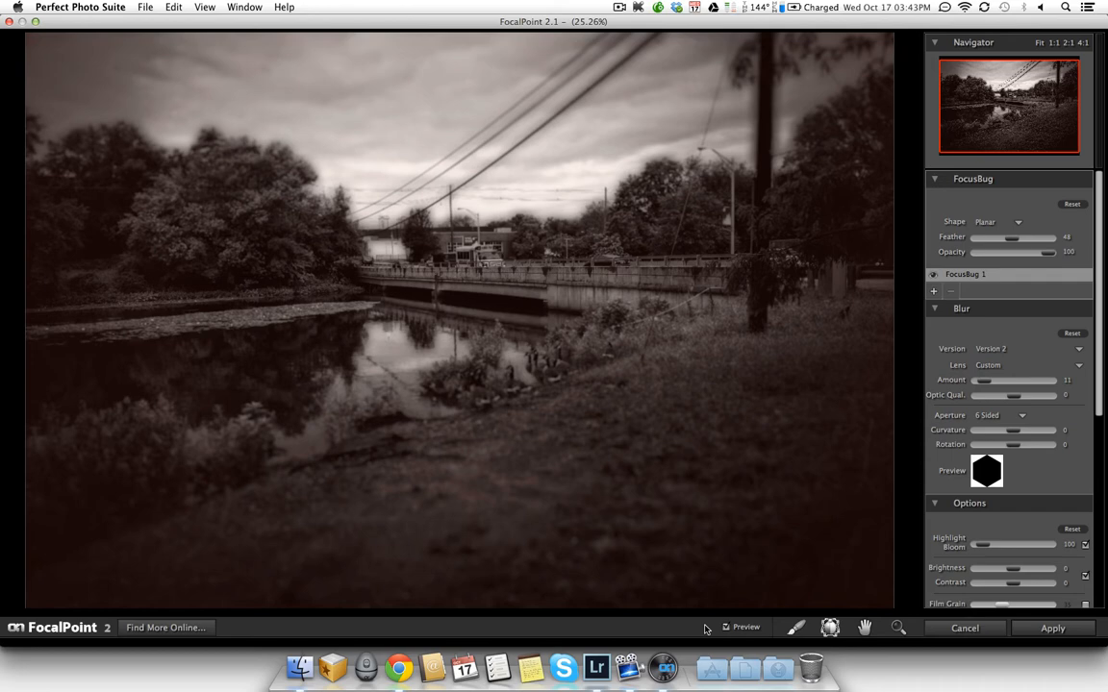
left_click(744, 631)
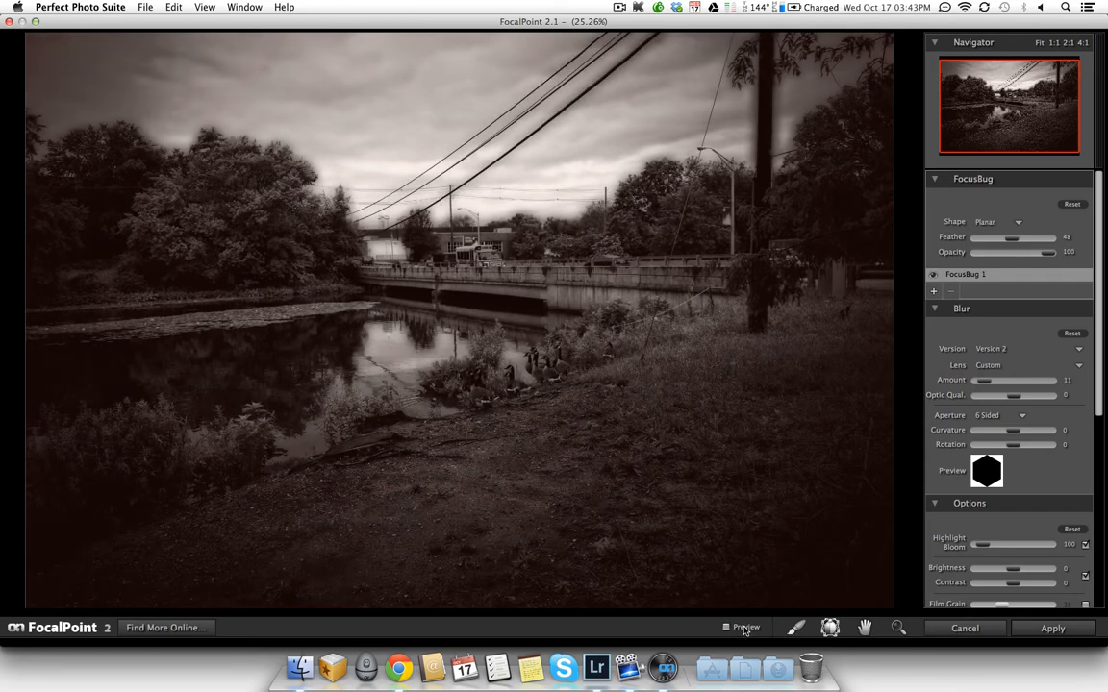
left_click(744, 631)
left_click(744, 631)
left_click(744, 631)
left_click_drag(511, 261, 473, 246)
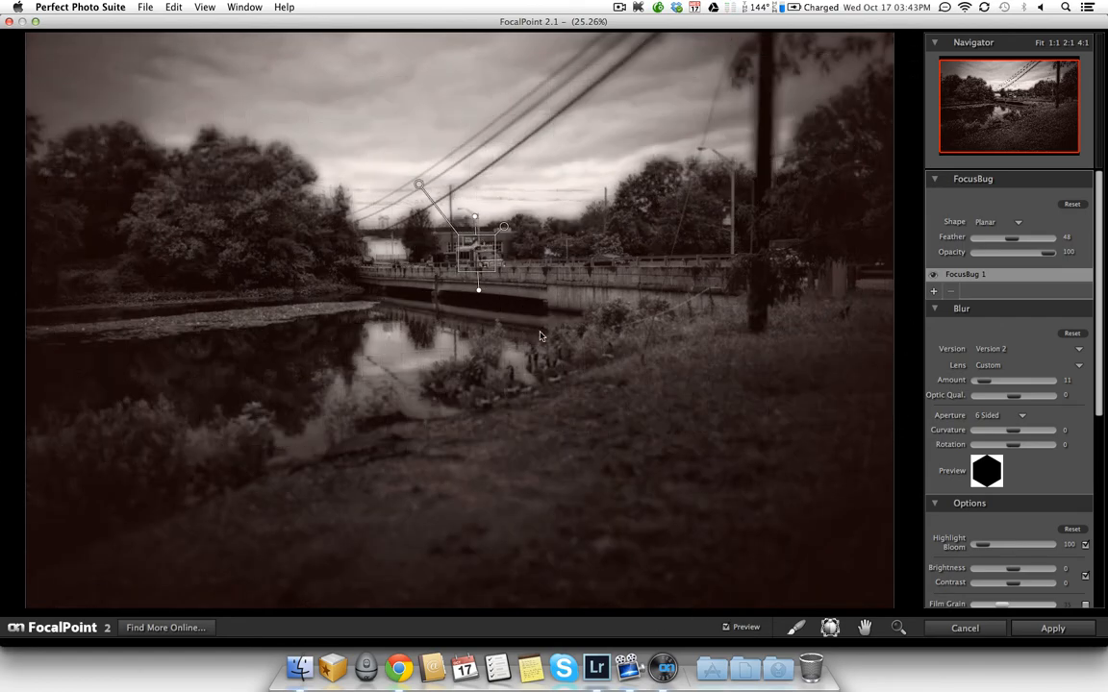
Step: Apply the FocalPoint blur, save the layered photo and close it to return to Lightroom
left_click(1052, 628)
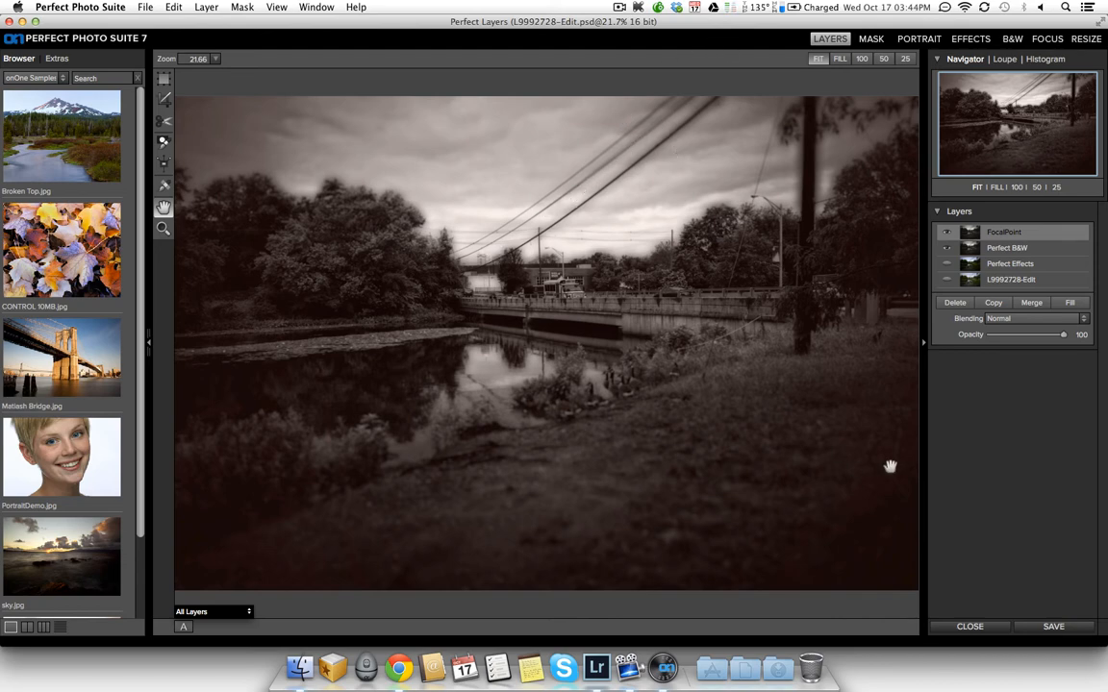
left_click(1060, 632)
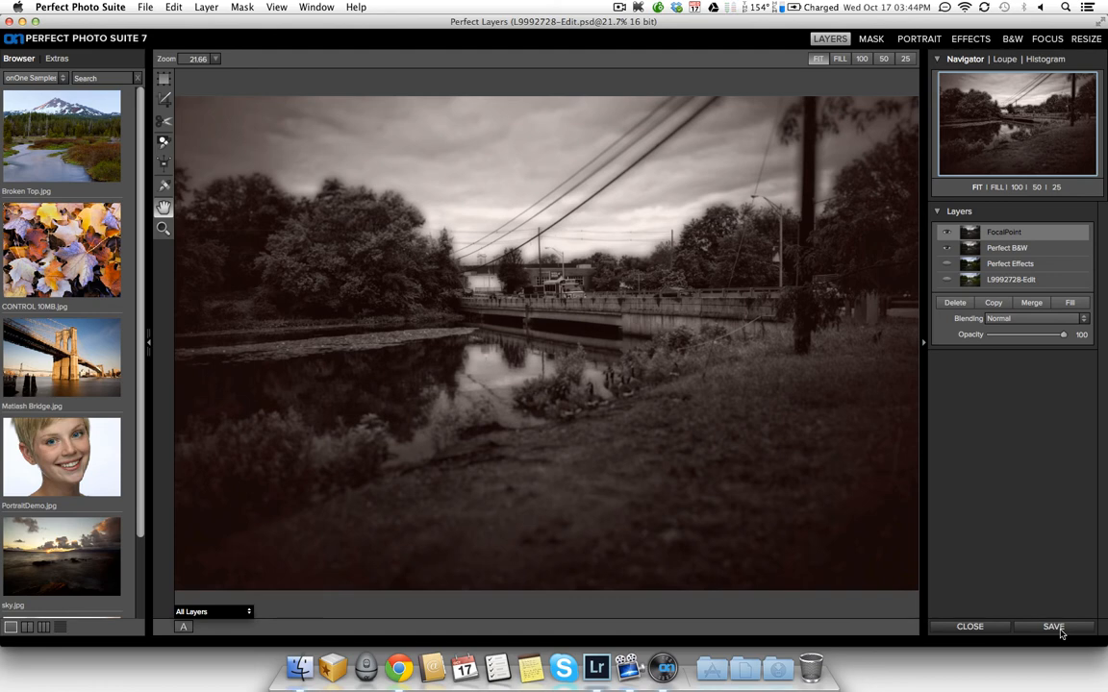
left_click(998, 627)
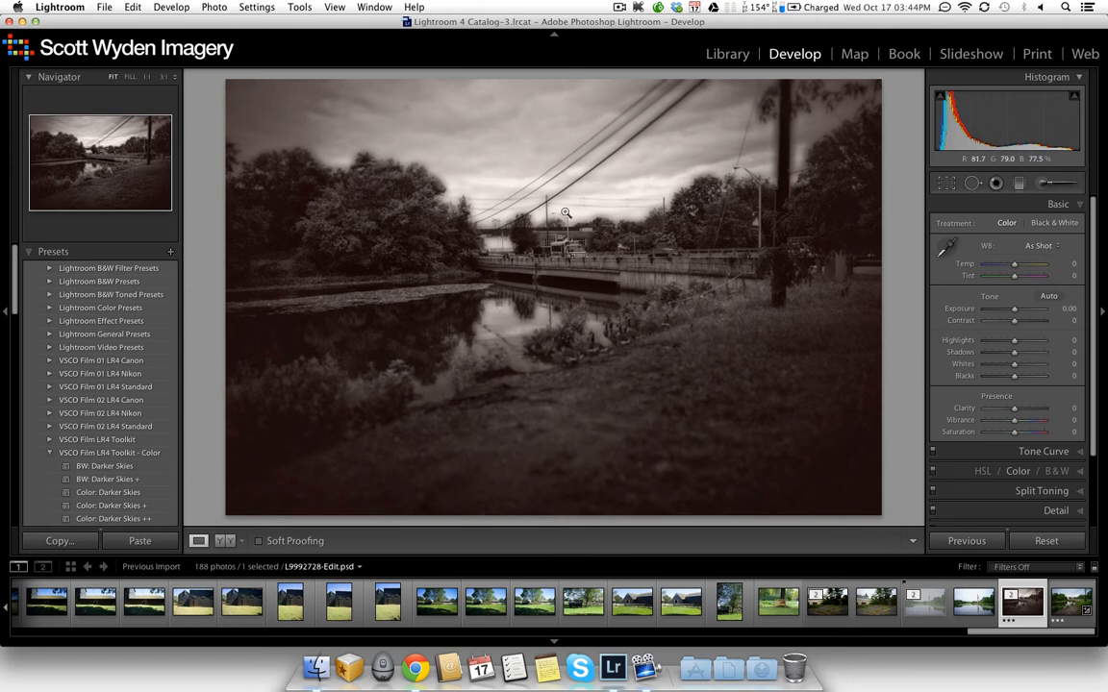
Step: Set the manual lens vignetting amount to -100 in the photo's Lens Corrections
scroll(996, 411, "down", 5)
left_click(1025, 484)
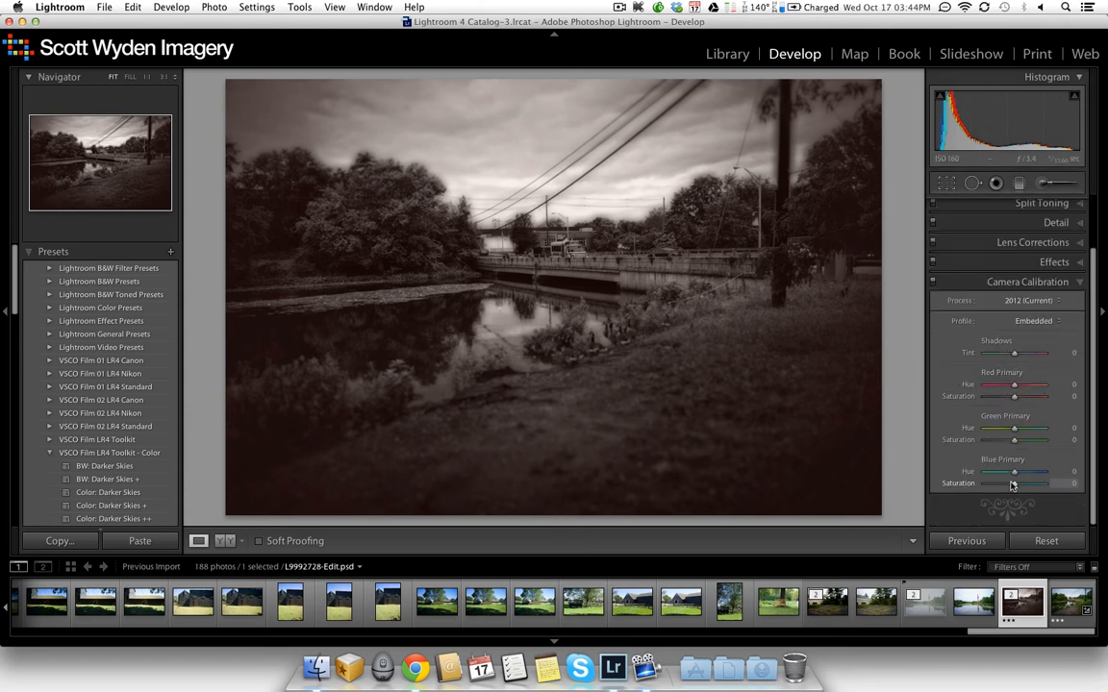
left_click(952, 282)
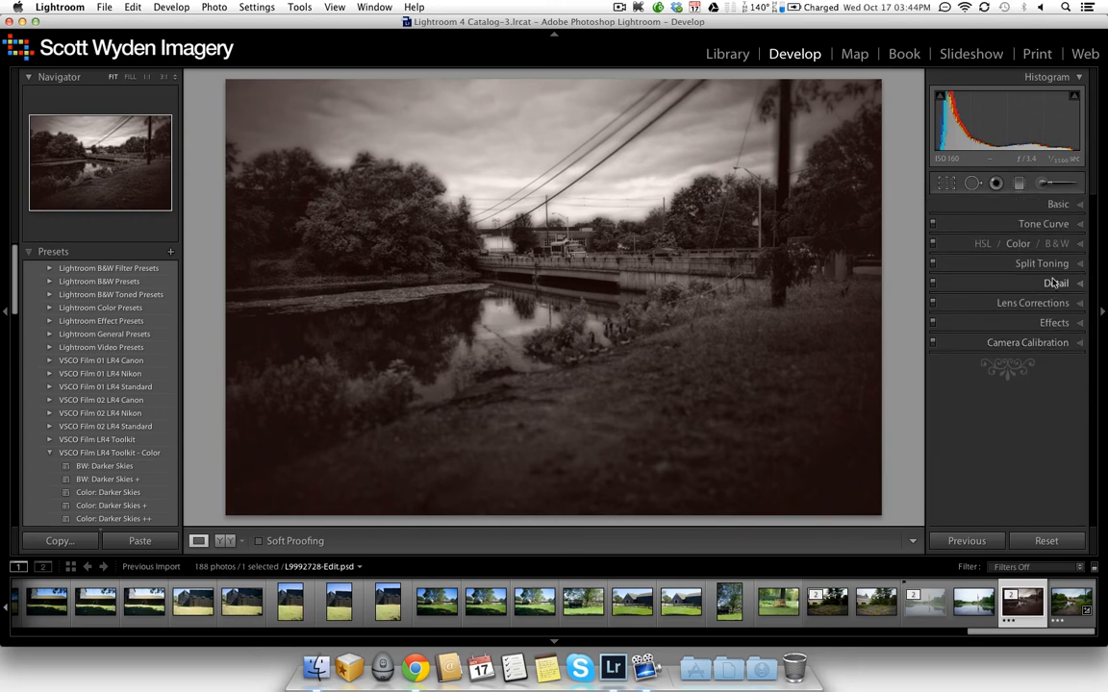
left_click(1038, 305)
left_click(1042, 321)
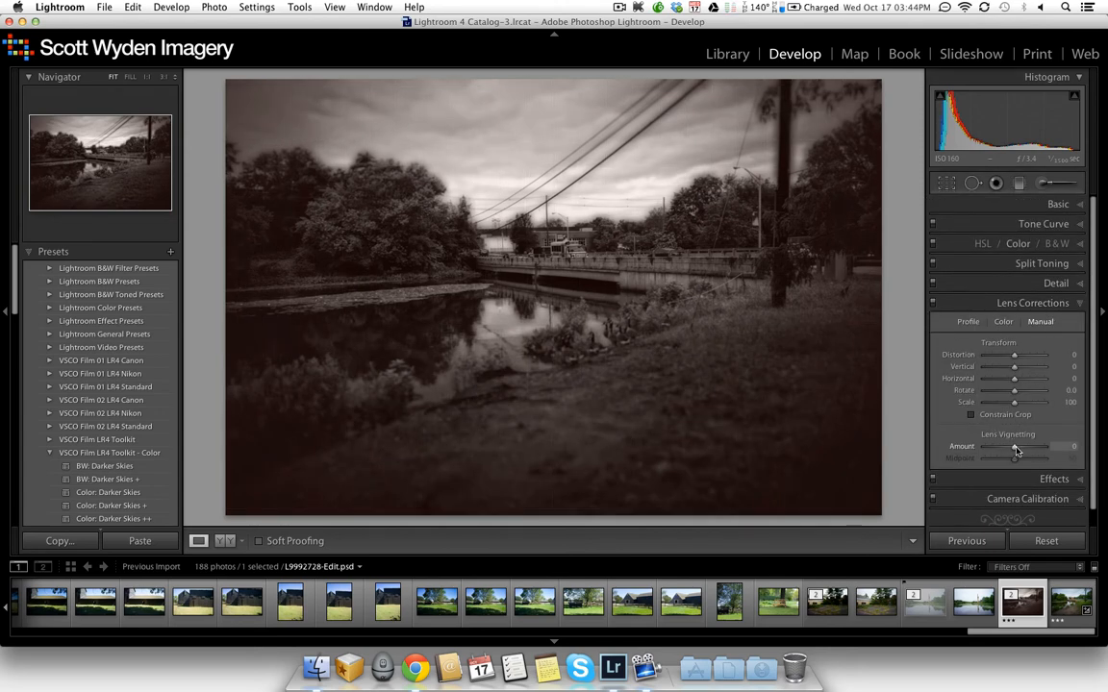
left_click_drag(1015, 449, 886, 404)
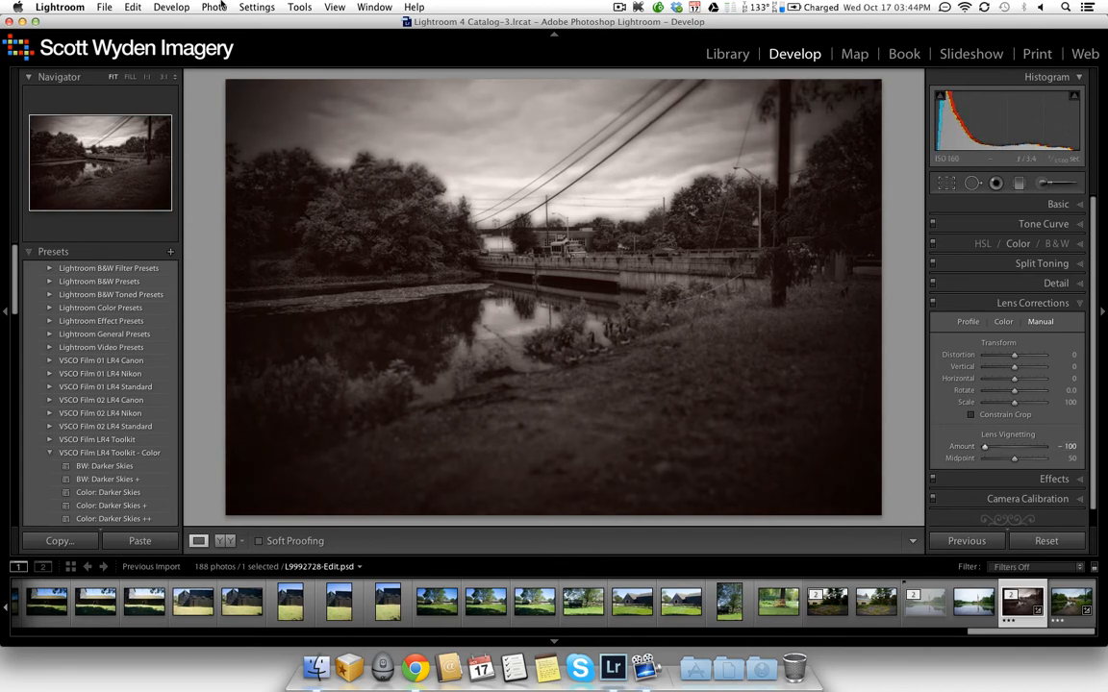
left_click(132, 7)
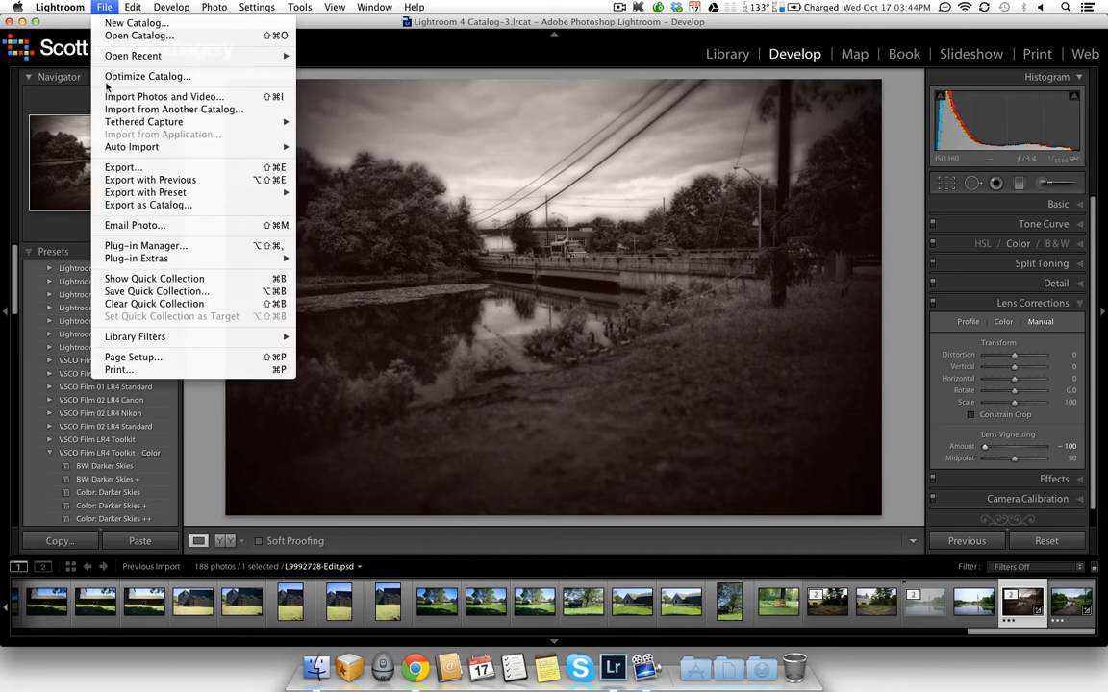
left_click(120, 168)
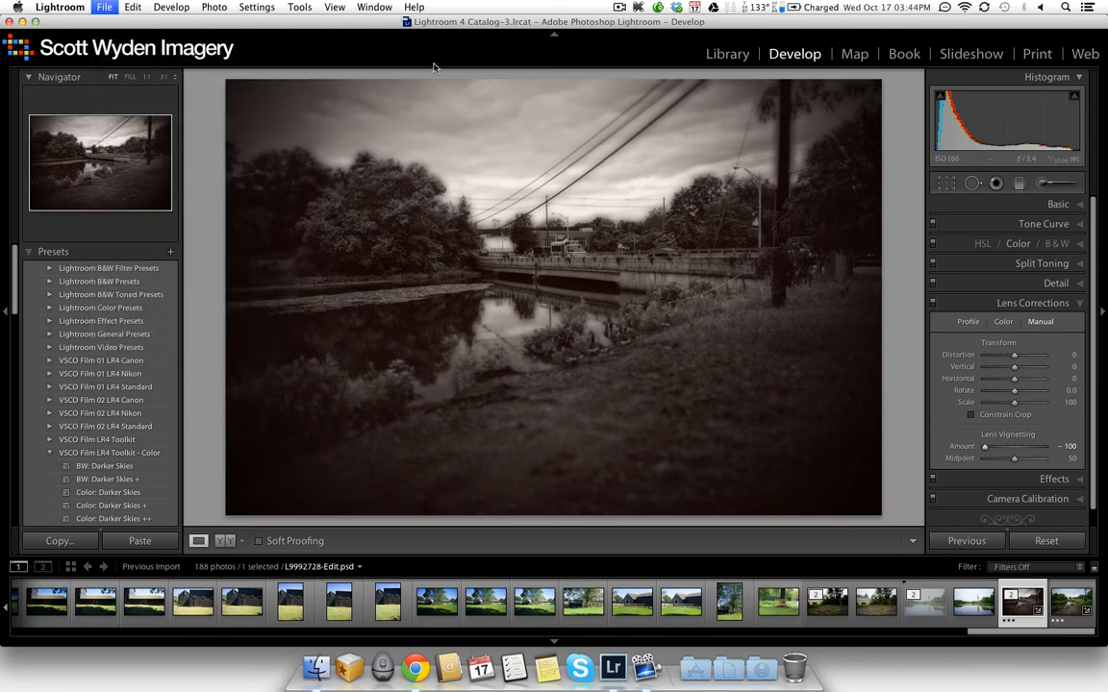
scroll(364, 227, "down", 1)
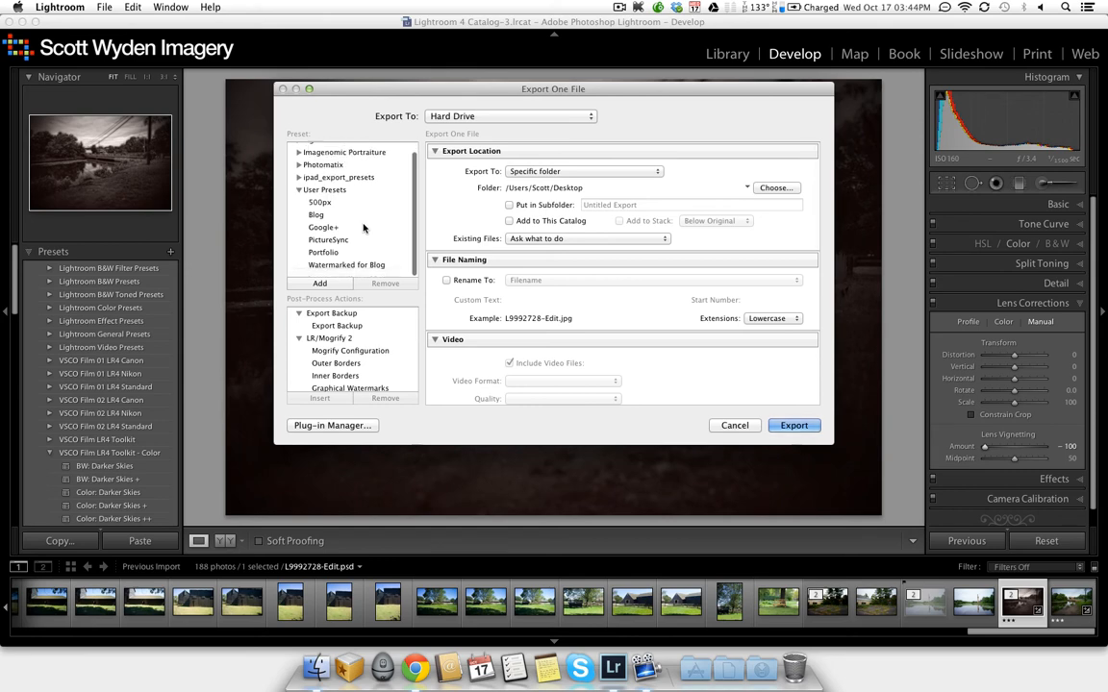
scroll(363, 227, "up", 1)
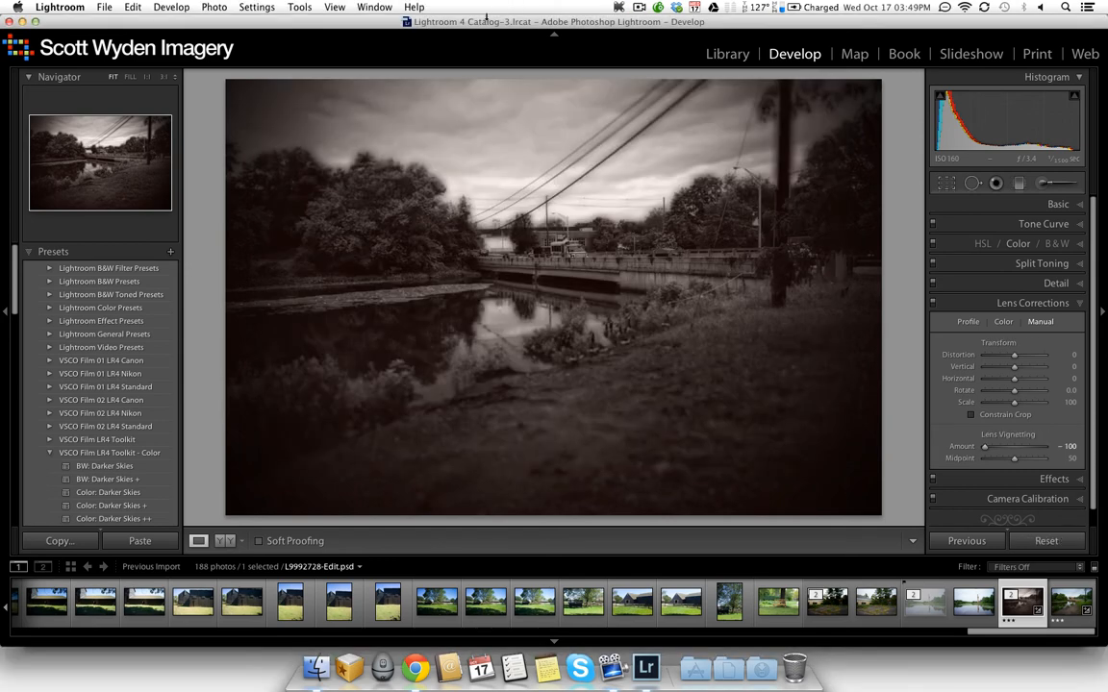
Step: Open the export settings for the edited photo with NextGEN Gallery as the export destination
left_click(106, 6)
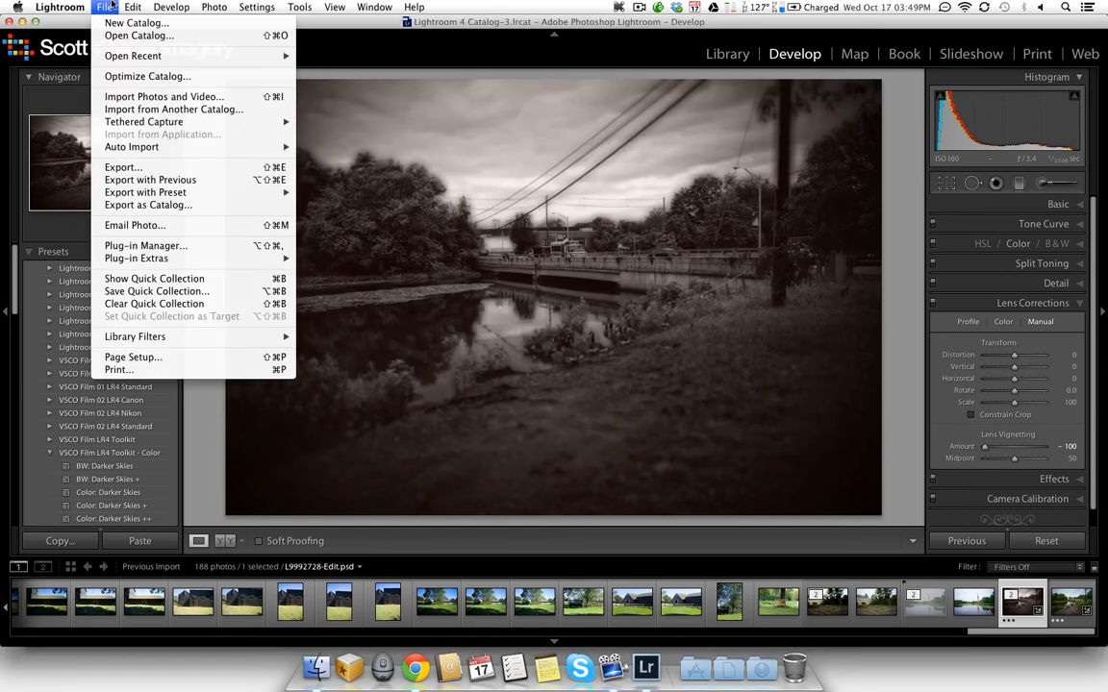
left_click(99, 168)
left_click(496, 116)
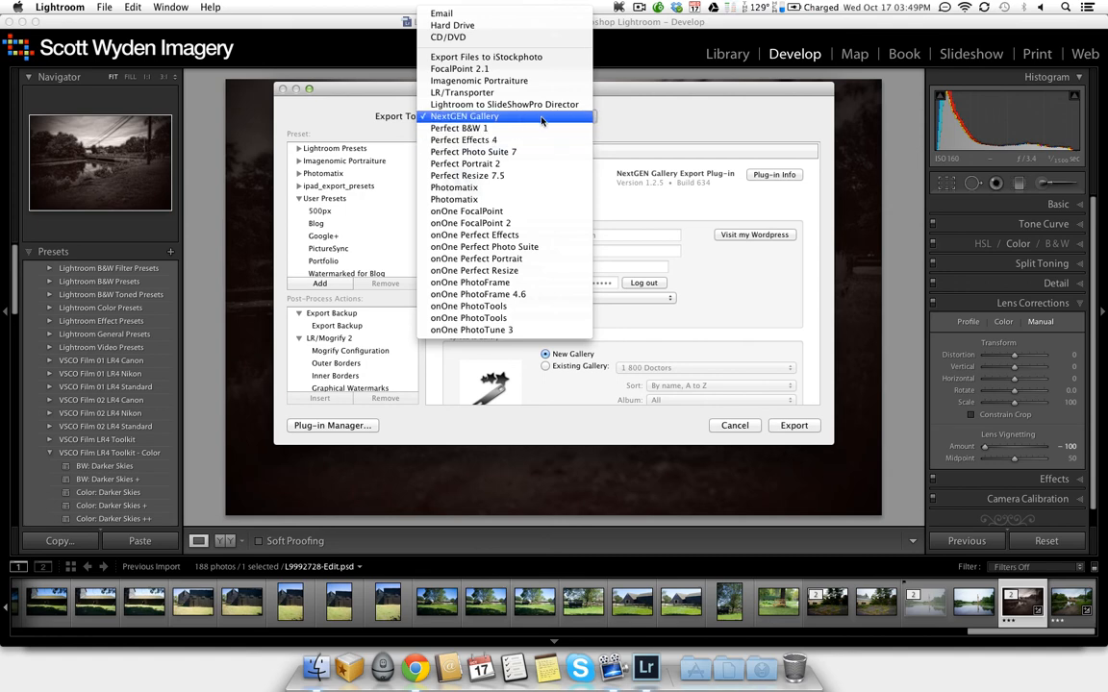
left_click(542, 117)
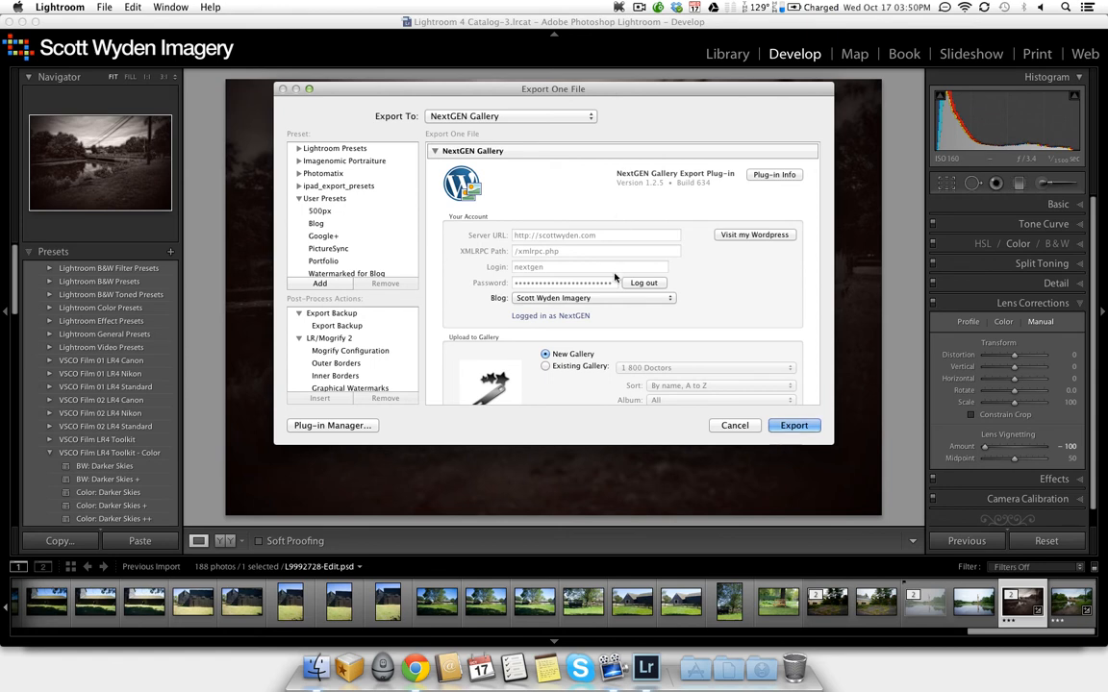
Step: Switch the upload target to Existing Gallery, look through the available galleries and switch back to New Gallery
scroll(657, 273, "down", 3)
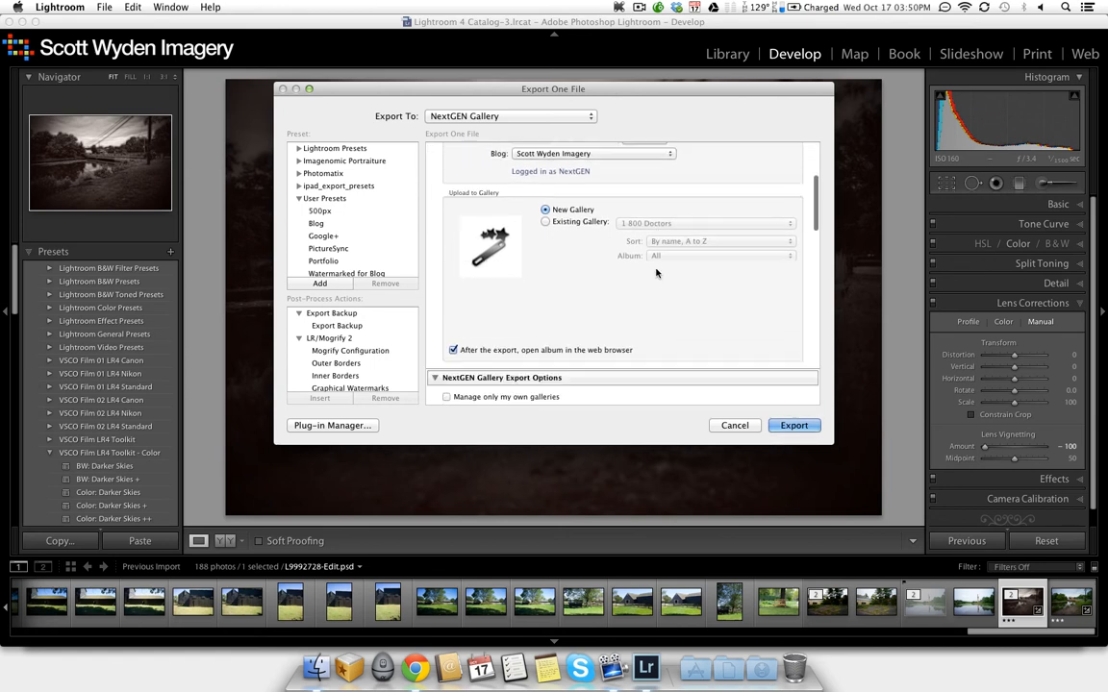
scroll(657, 273, "up", 3)
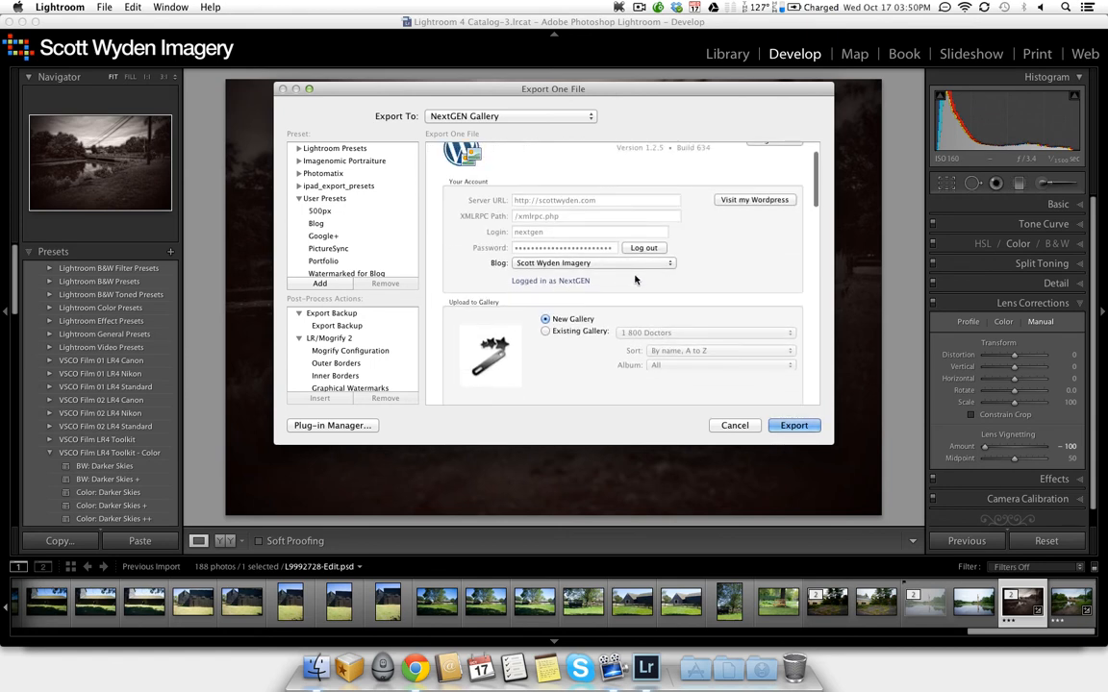
scroll(657, 284, "down", 3)
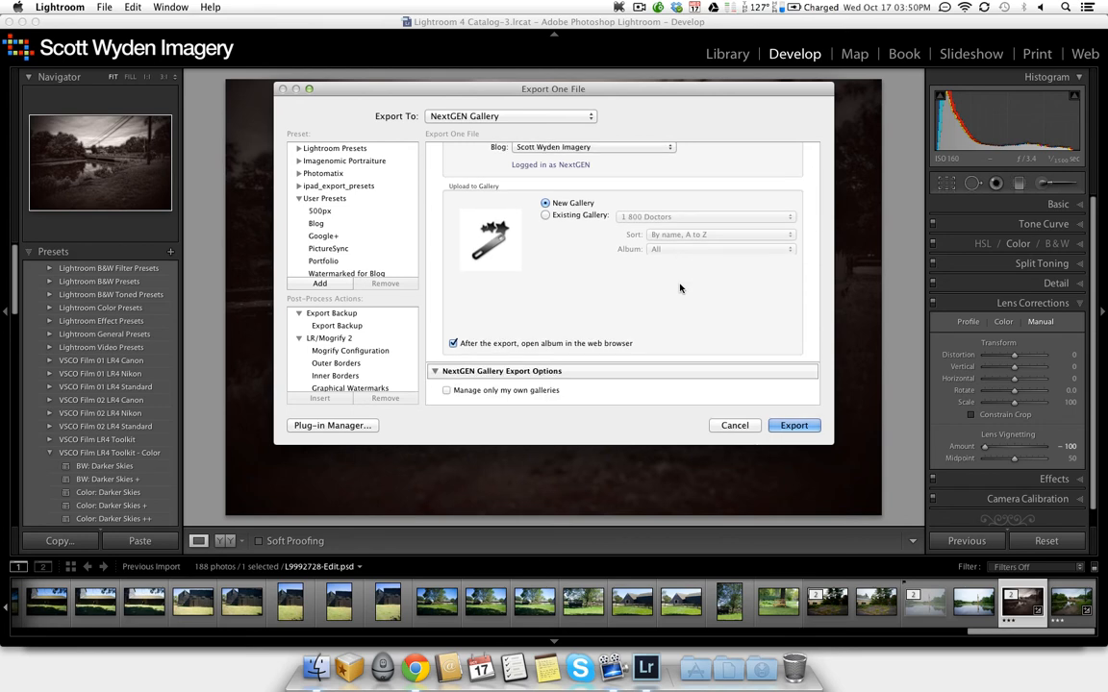
scroll(680, 287, "down", 1)
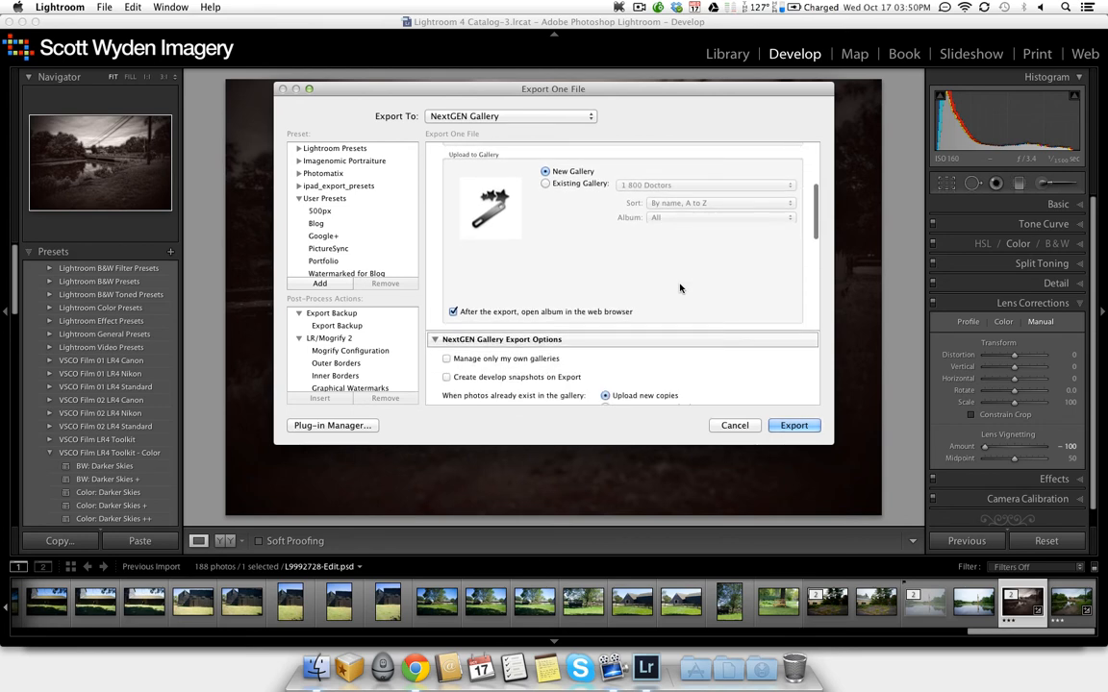
left_click(545, 185)
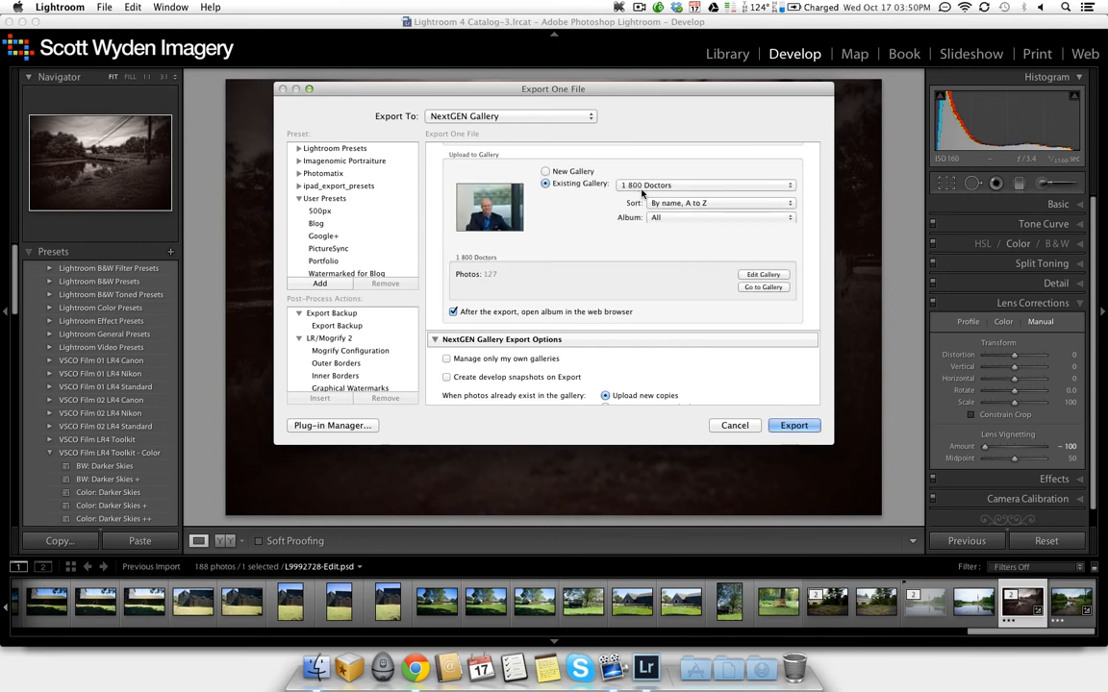
left_click(643, 188)
left_click(646, 184)
left_click(545, 172)
Step: Examine the NextGEN Gallery export options for existing photos and the choices for the default post state
scroll(544, 231, "down", 5)
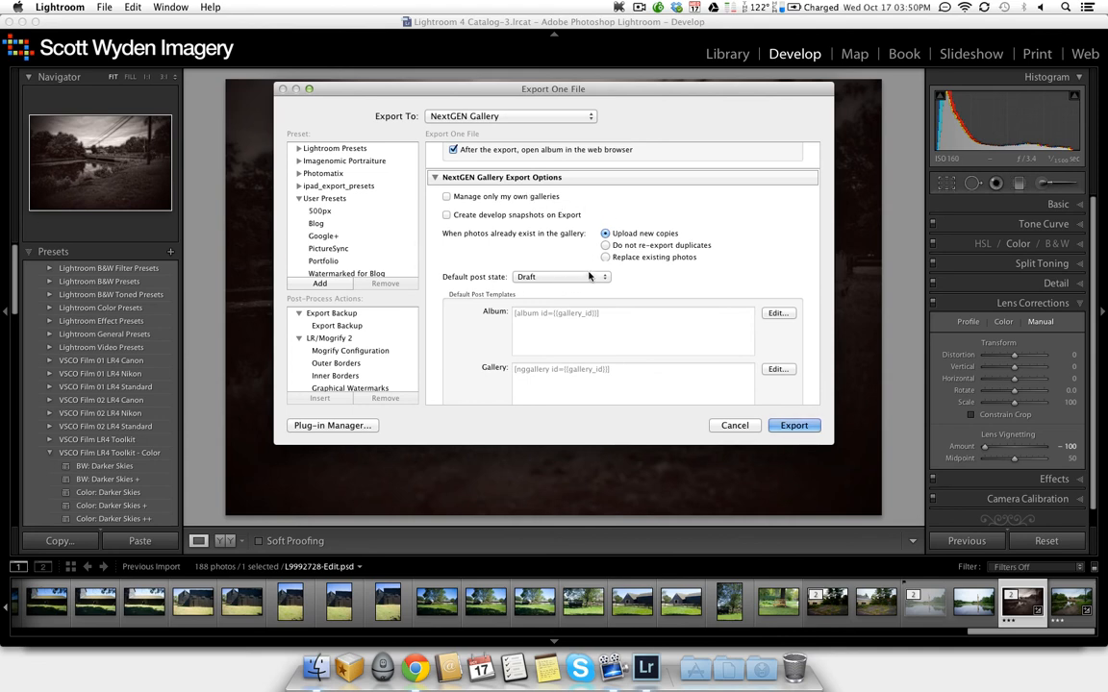
scroll(586, 261, "down", 2)
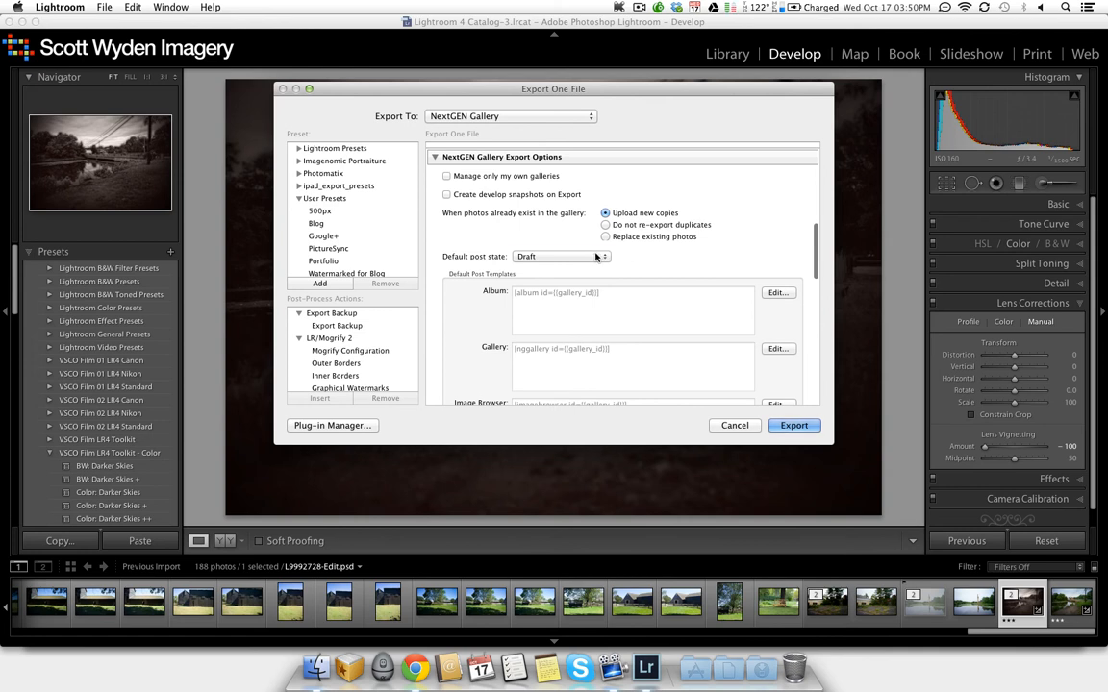
left_click(596, 255)
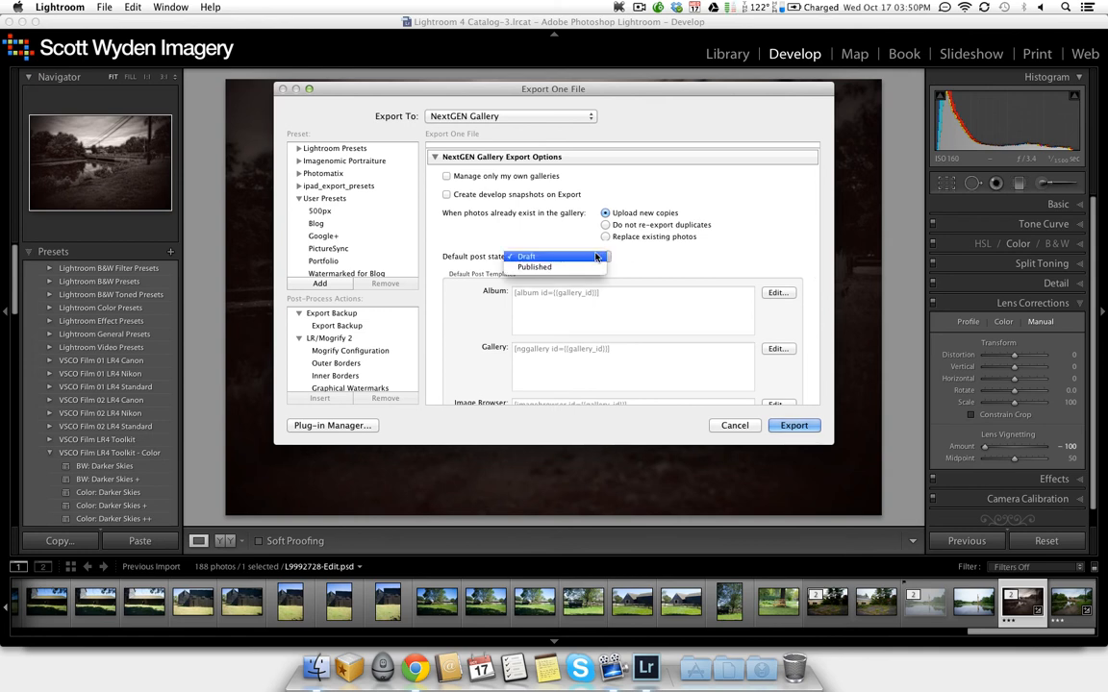
left_click(655, 176)
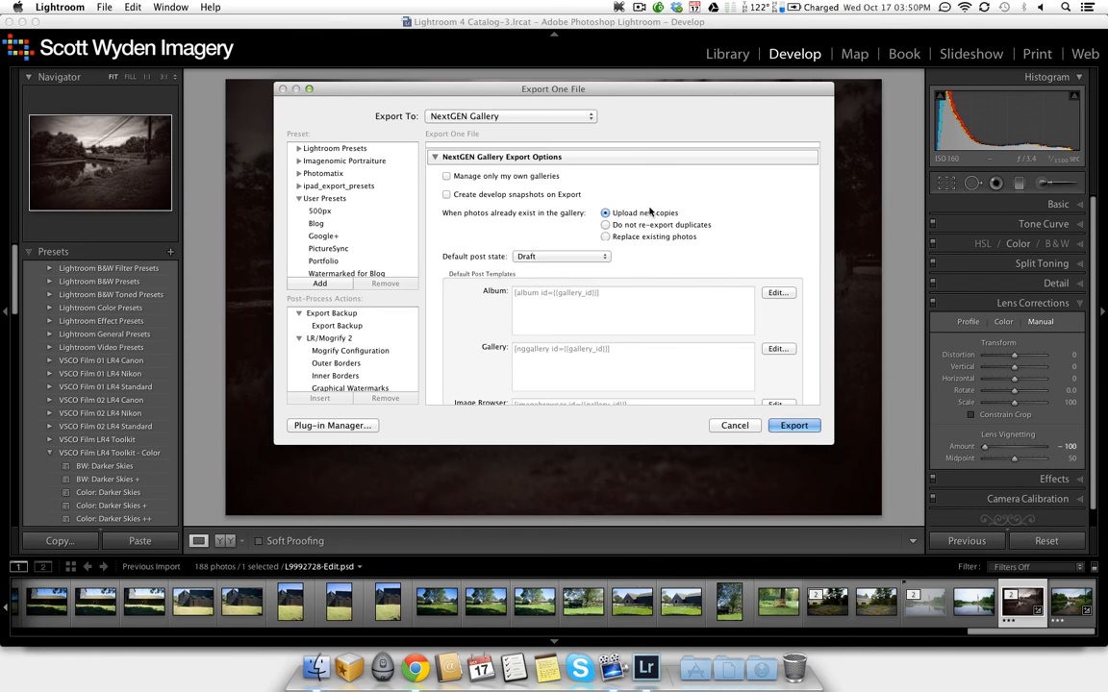
scroll(650, 217, "down", 5)
scroll(650, 216, "up", 6)
scroll(648, 260, "down", 3)
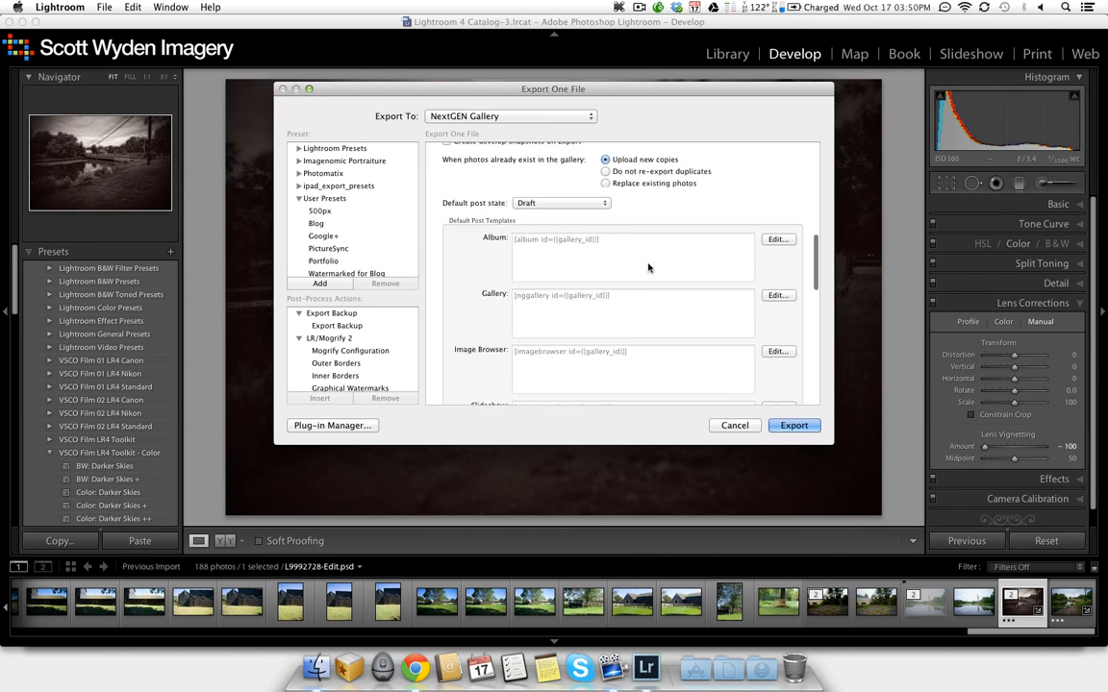
Step: Examine the post templates and the file naming, quality, sizing, sharpening, metadata and watermark settings, then return to the account details
scroll(692, 336, "down", 5)
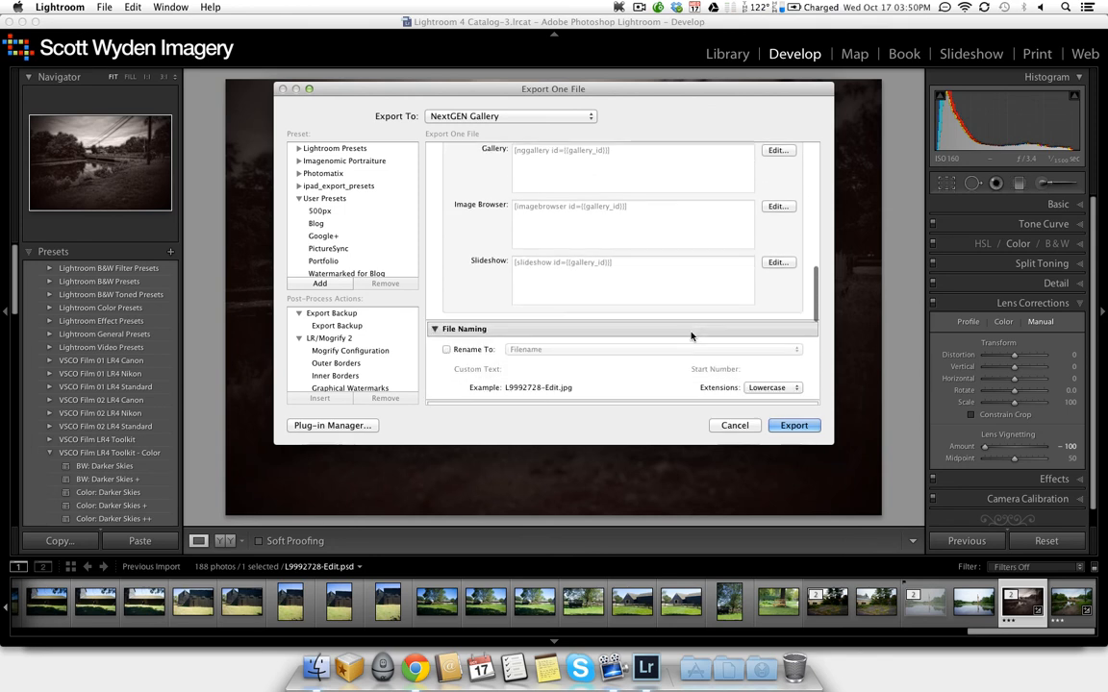
scroll(692, 335, "down", 5)
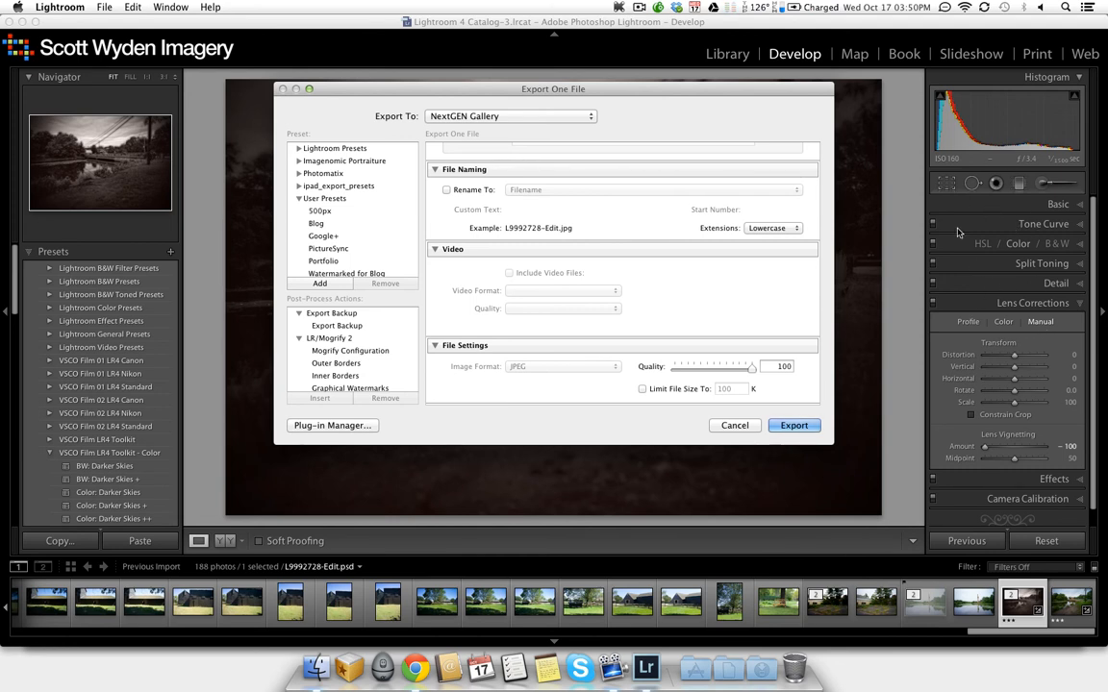
scroll(730, 277, "down", 3)
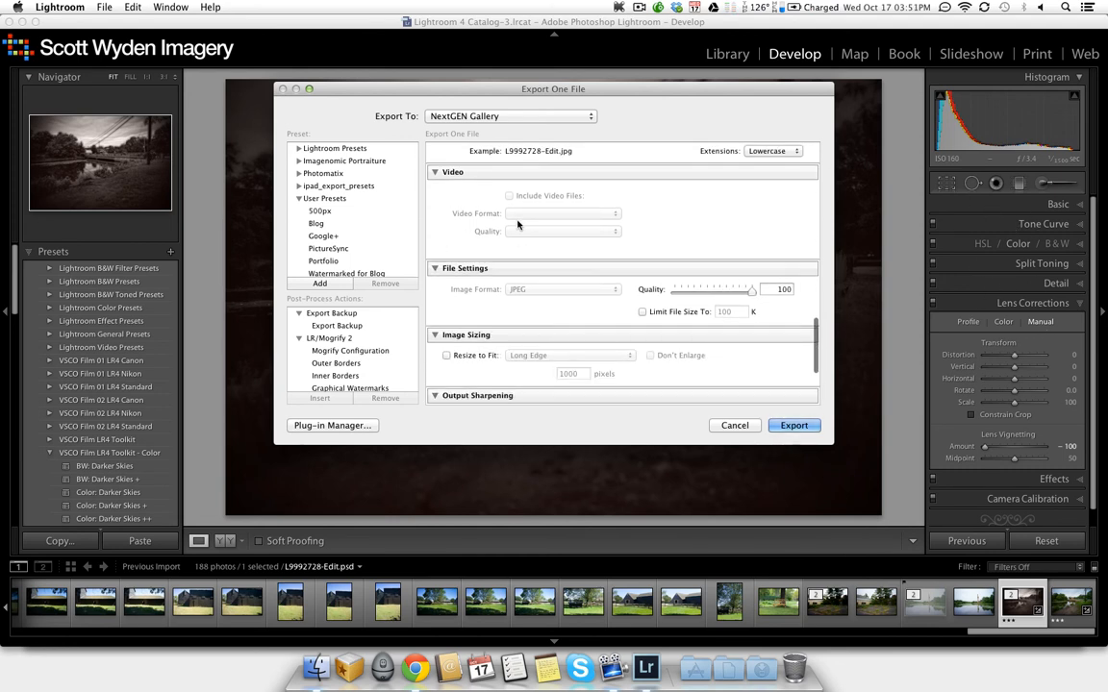
scroll(529, 289, "down", 2)
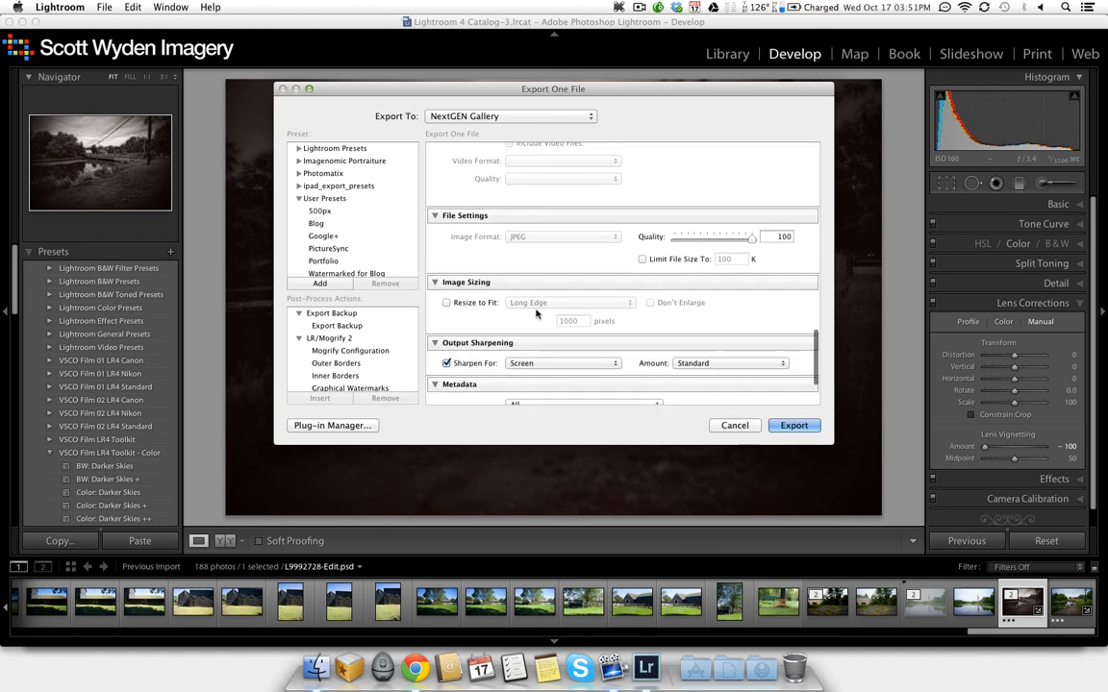
scroll(536, 314, "down", 3)
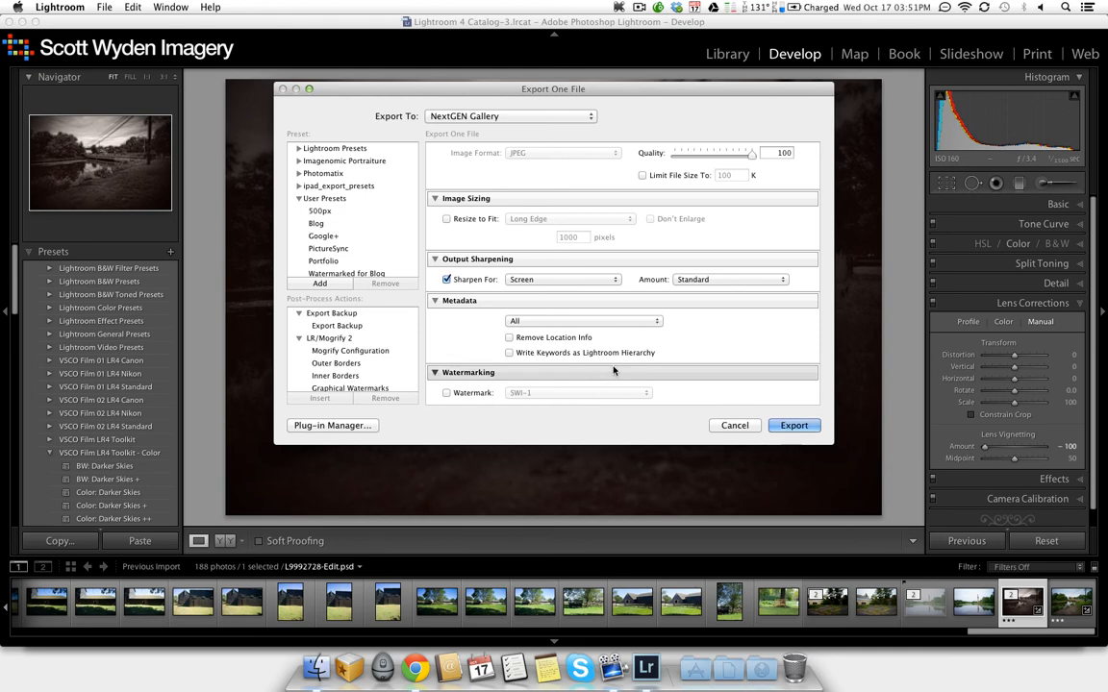
scroll(614, 370, "up", 6)
scroll(613, 370, "up", 10)
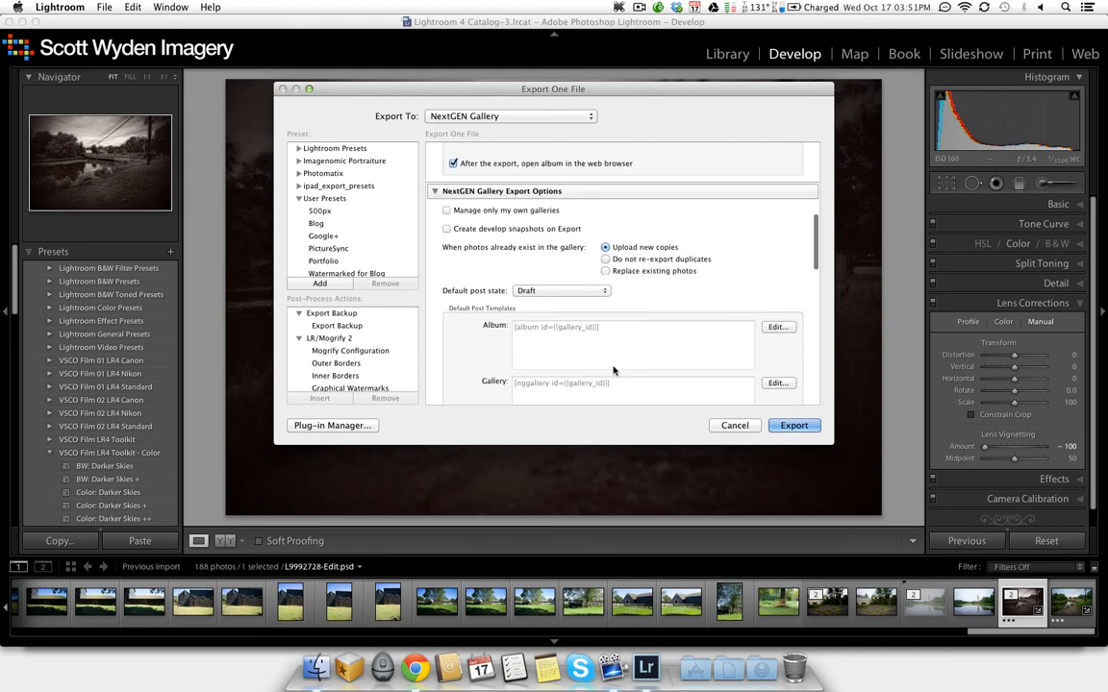
scroll(711, 298, "up", 4)
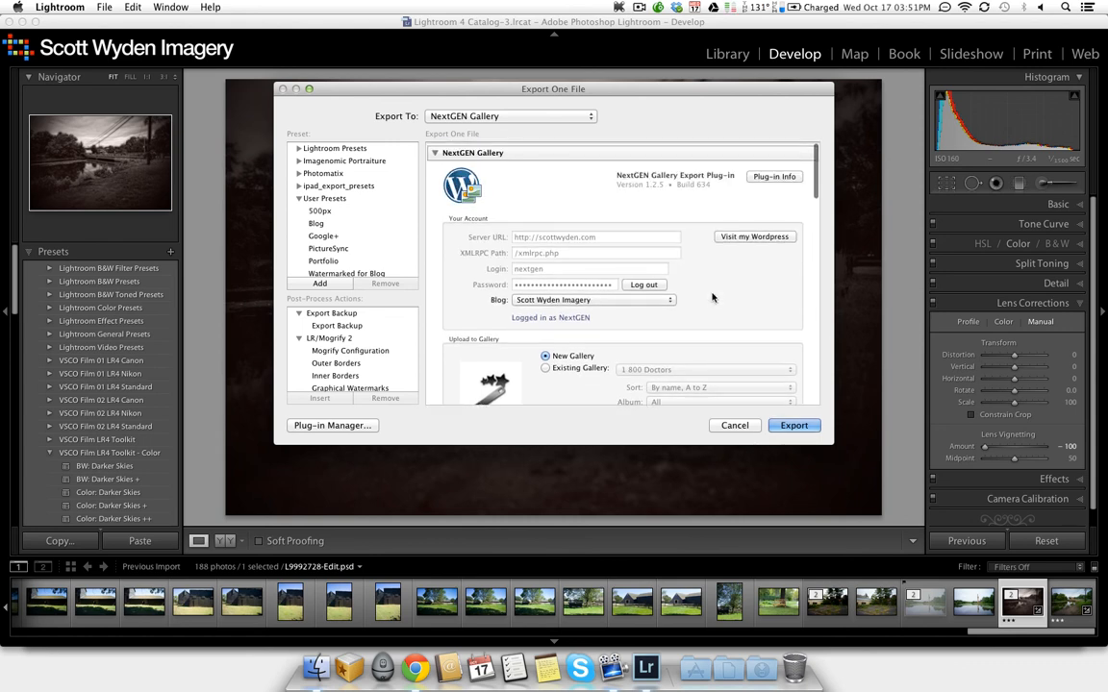